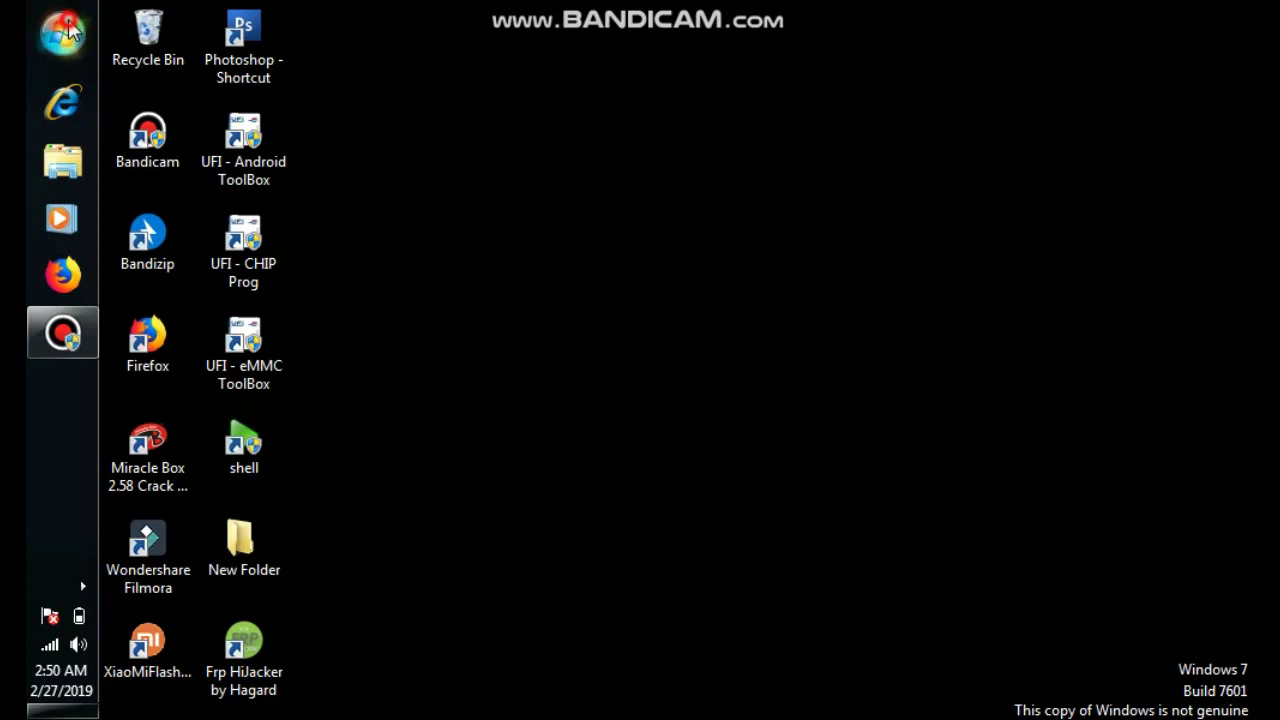
{"action": "left_click", "coordinate": [65, 32]}
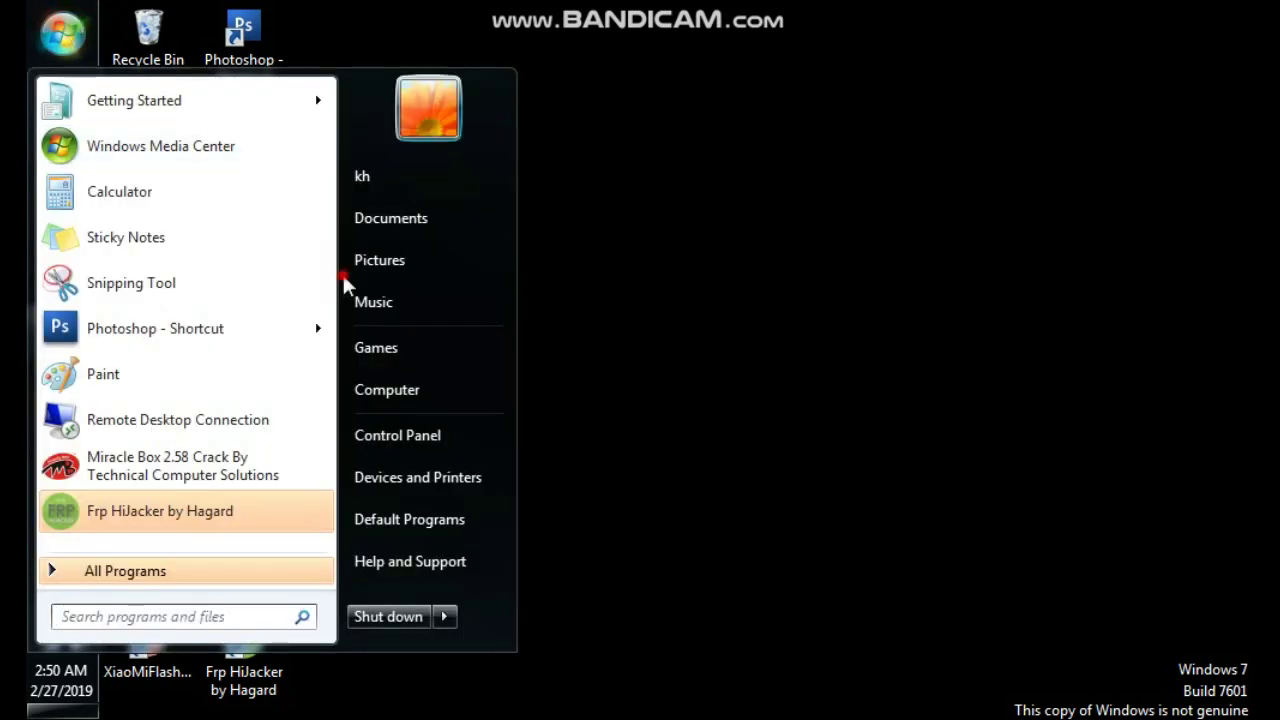
{"action": "left_click", "coordinate": [378, 260]}
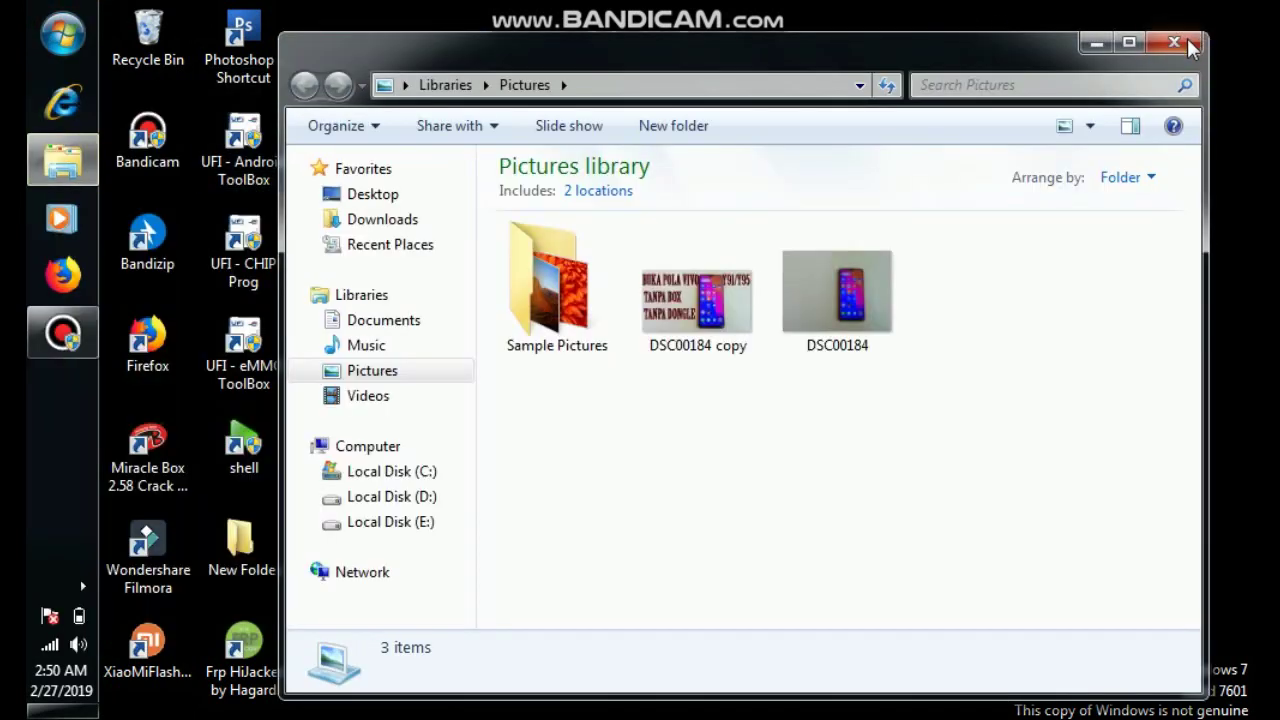
{"action": "left_click", "coordinate": [1189, 44]}
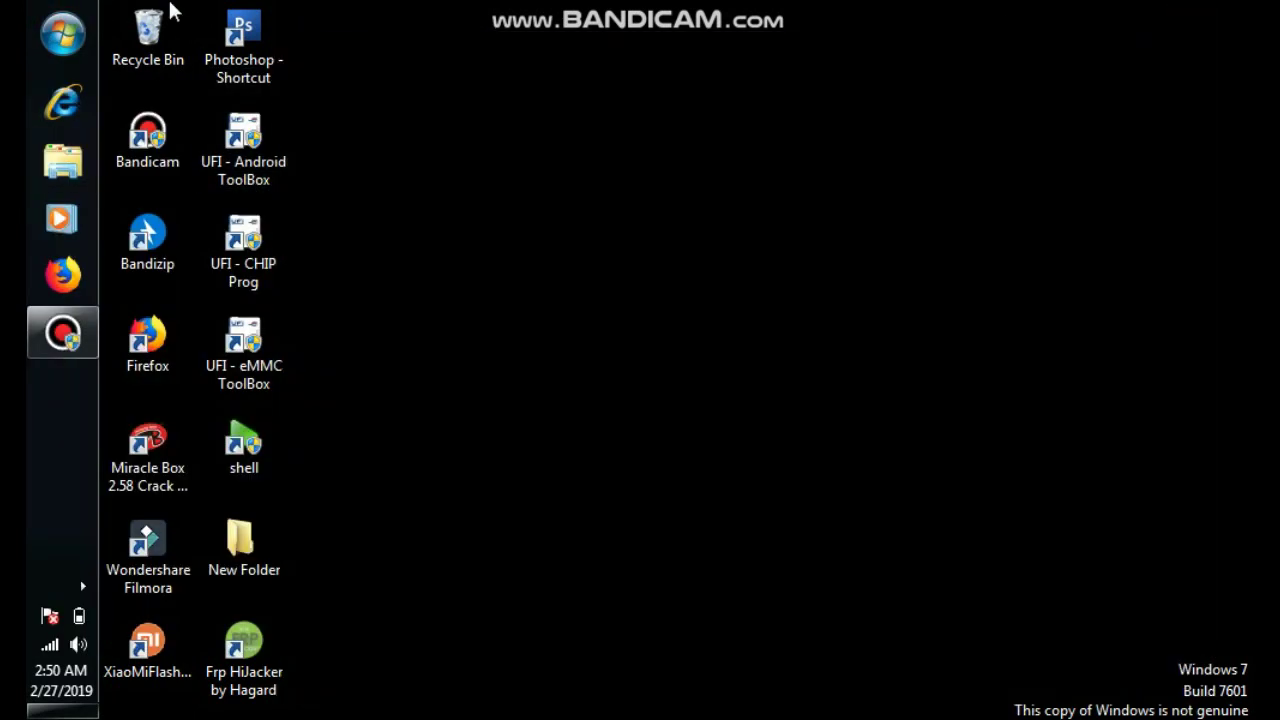
Check the Ports (COM & LPT) group in Computer Management's Device Manager for the connected Qualcomm device, and close the window
{"action": "left_click", "coordinate": [56, 44]}
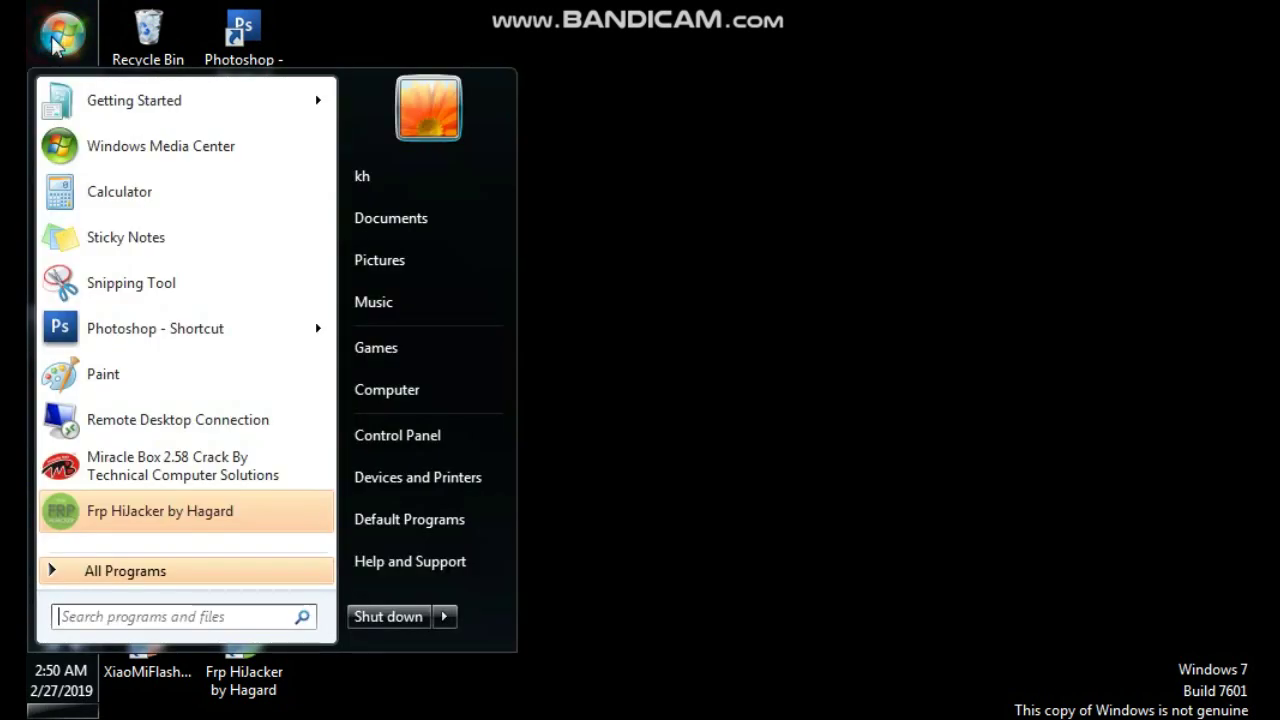
{"action": "right_click", "coordinate": [401, 406]}
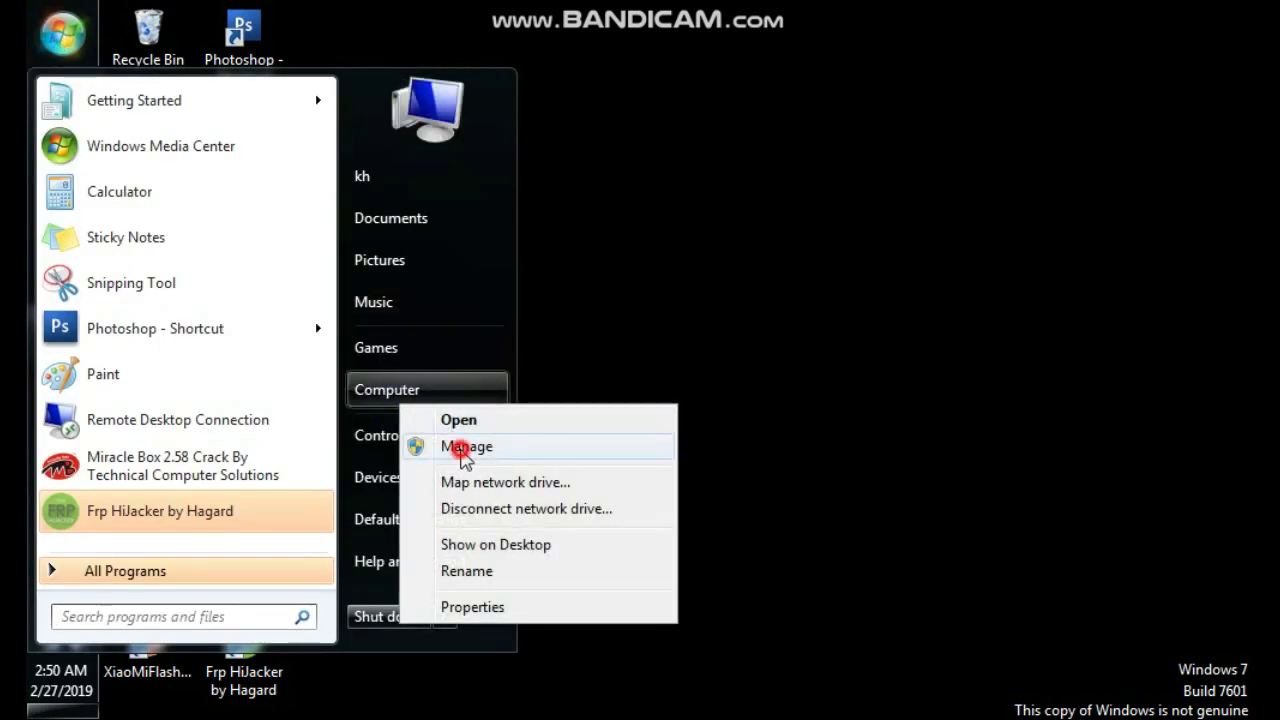
{"action": "left_click", "coordinate": [460, 448]}
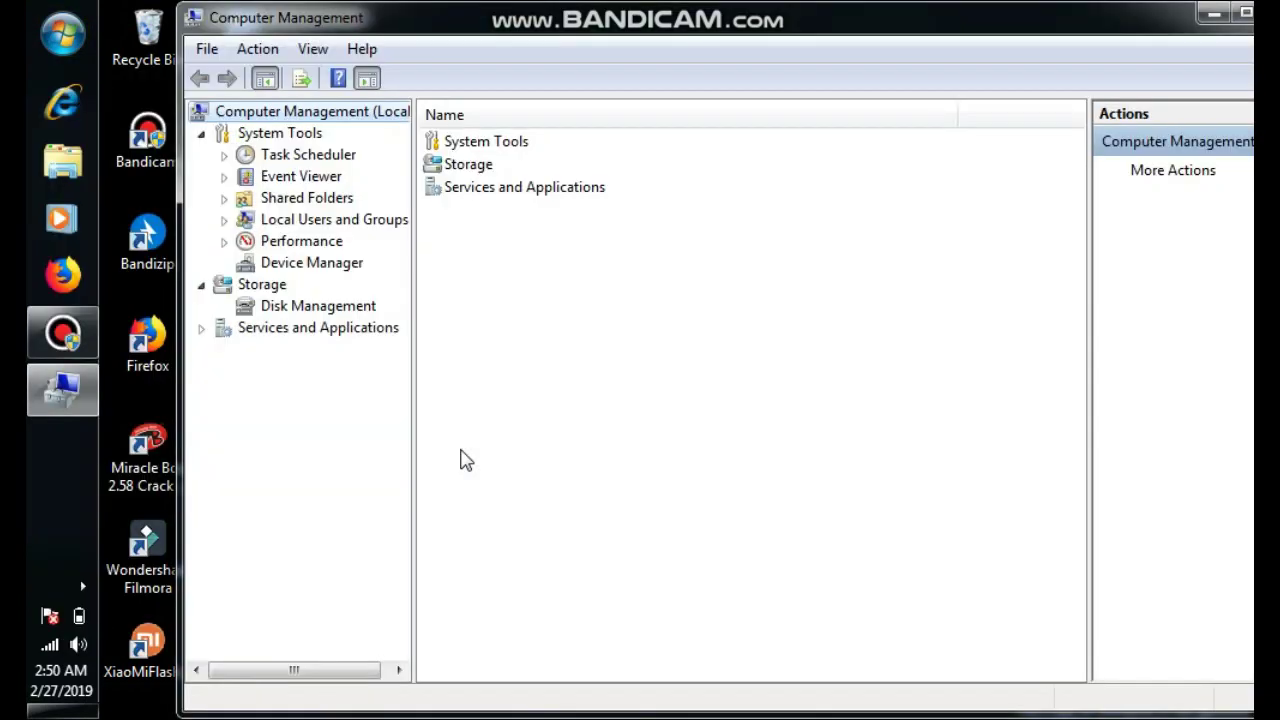
{"action": "left_click", "coordinate": [283, 264]}
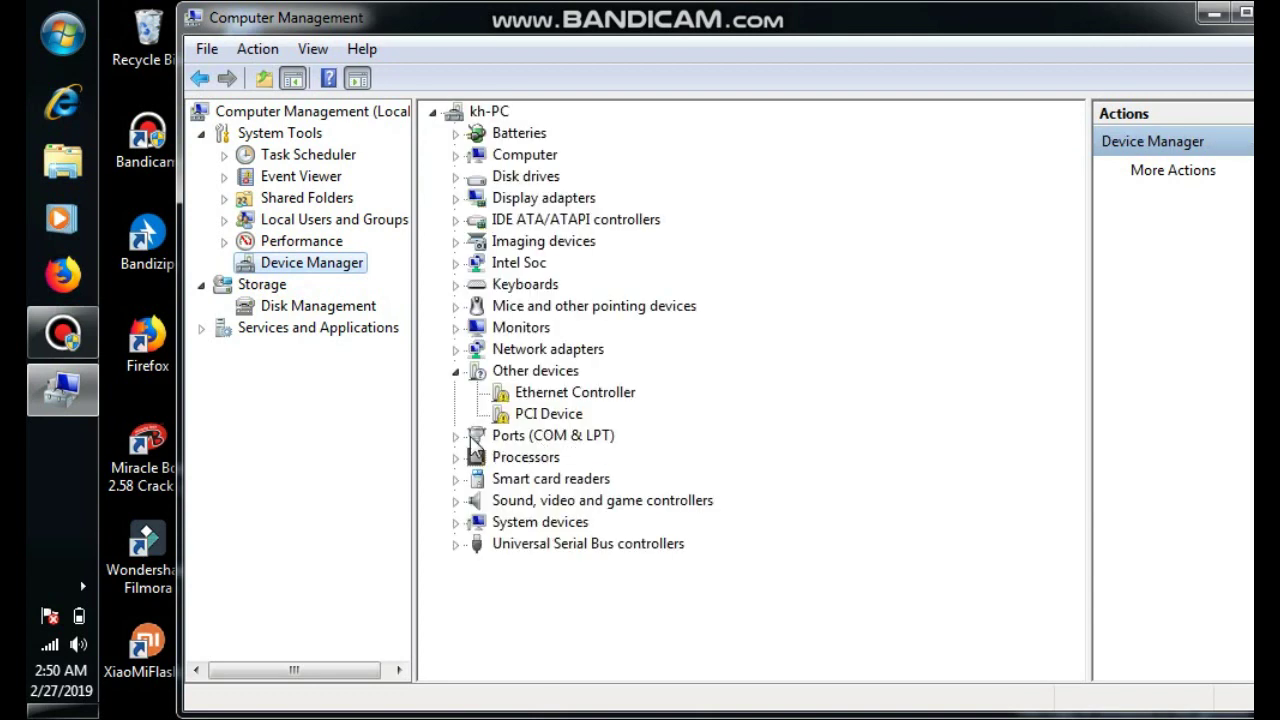
{"action": "left_click", "coordinate": [456, 437]}
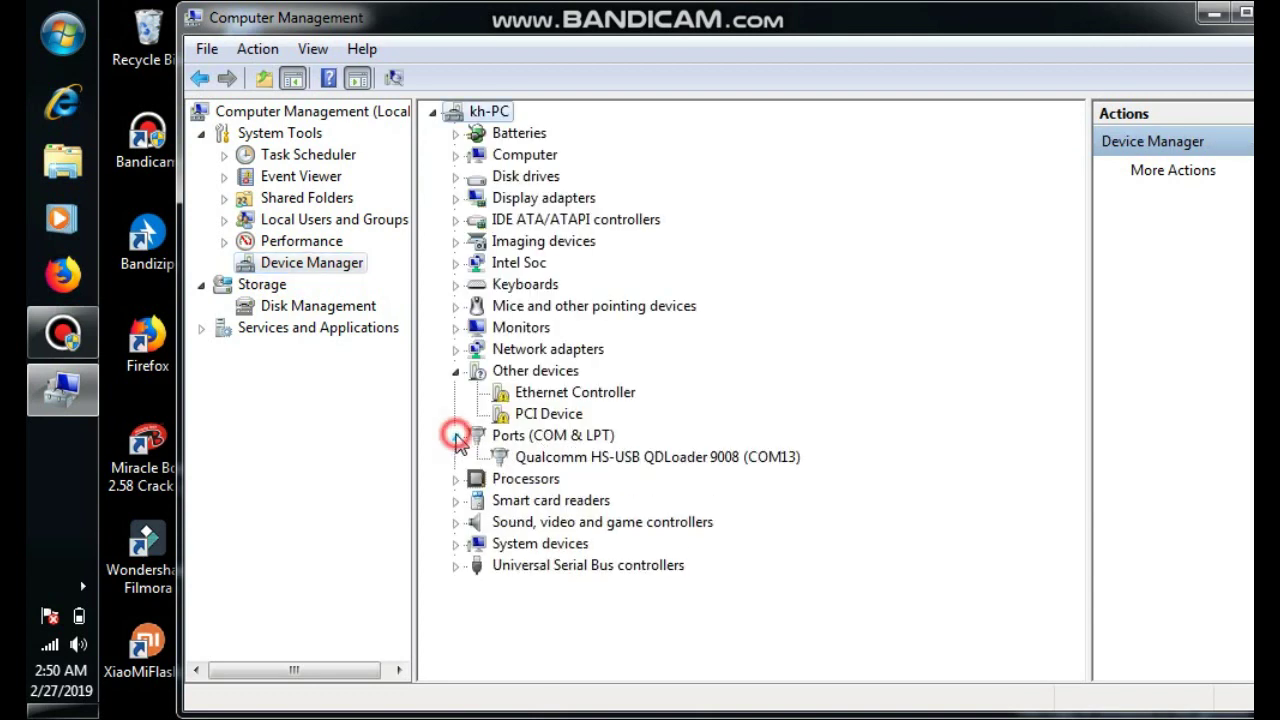
{"action": "left_click", "coordinate": [690, 458]}
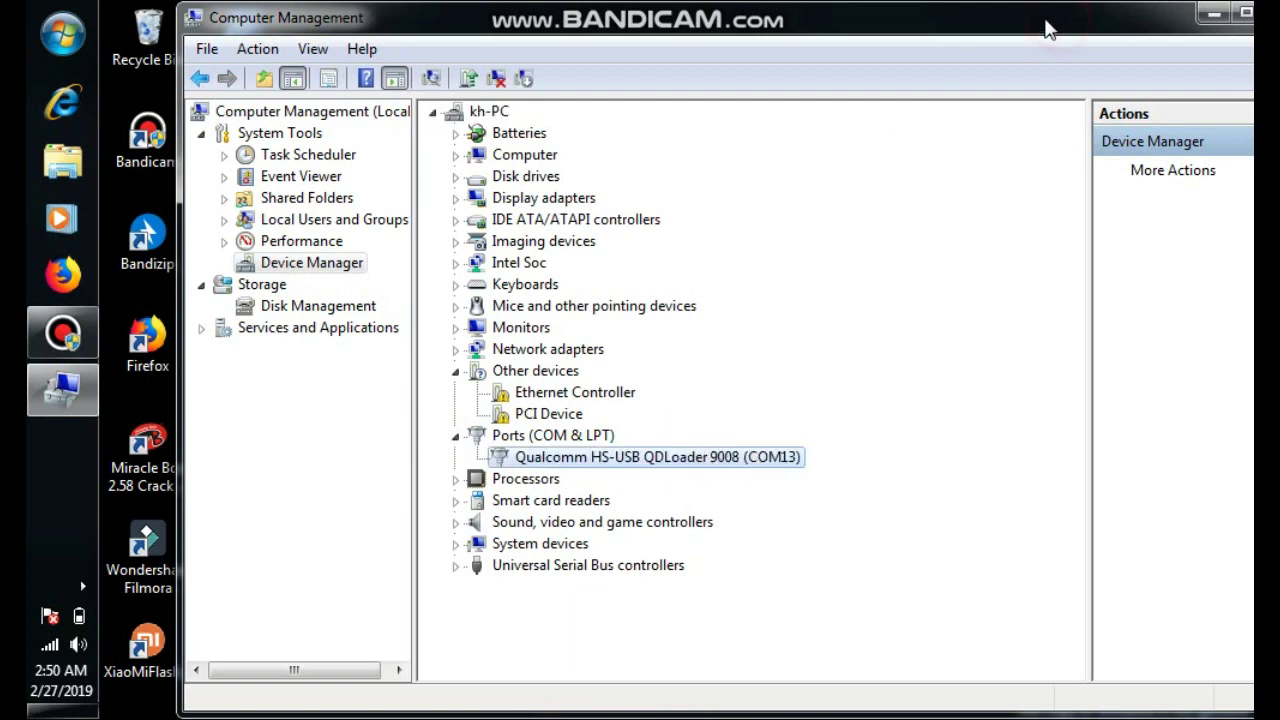
{"action": "left_click_drag", "start_coordinate": [1046, 29], "coordinate": [1077, 23]}
{"action": "left_click", "coordinate": [1233, 14]}
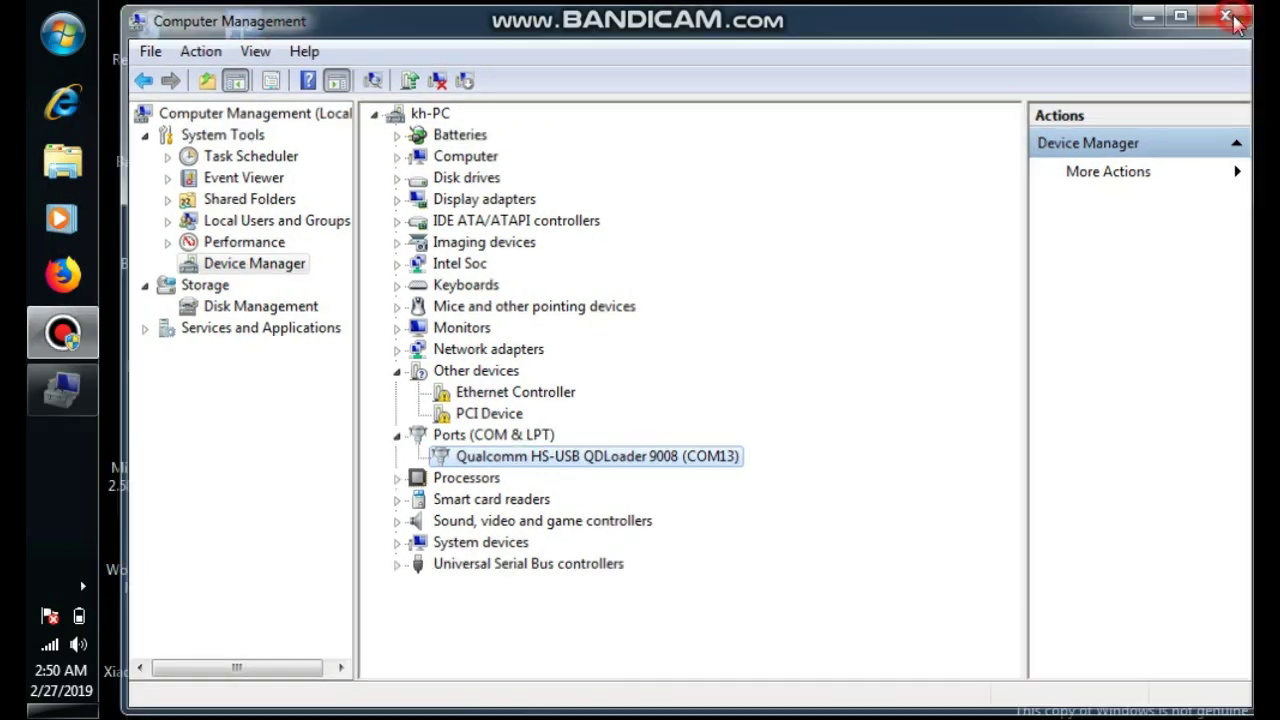
Extract the QPST.2.7.472_2018 archive in place in the VIVO folder on drive D, overwriting all duplicate files
{"action": "left_click", "coordinate": [60, 170]}
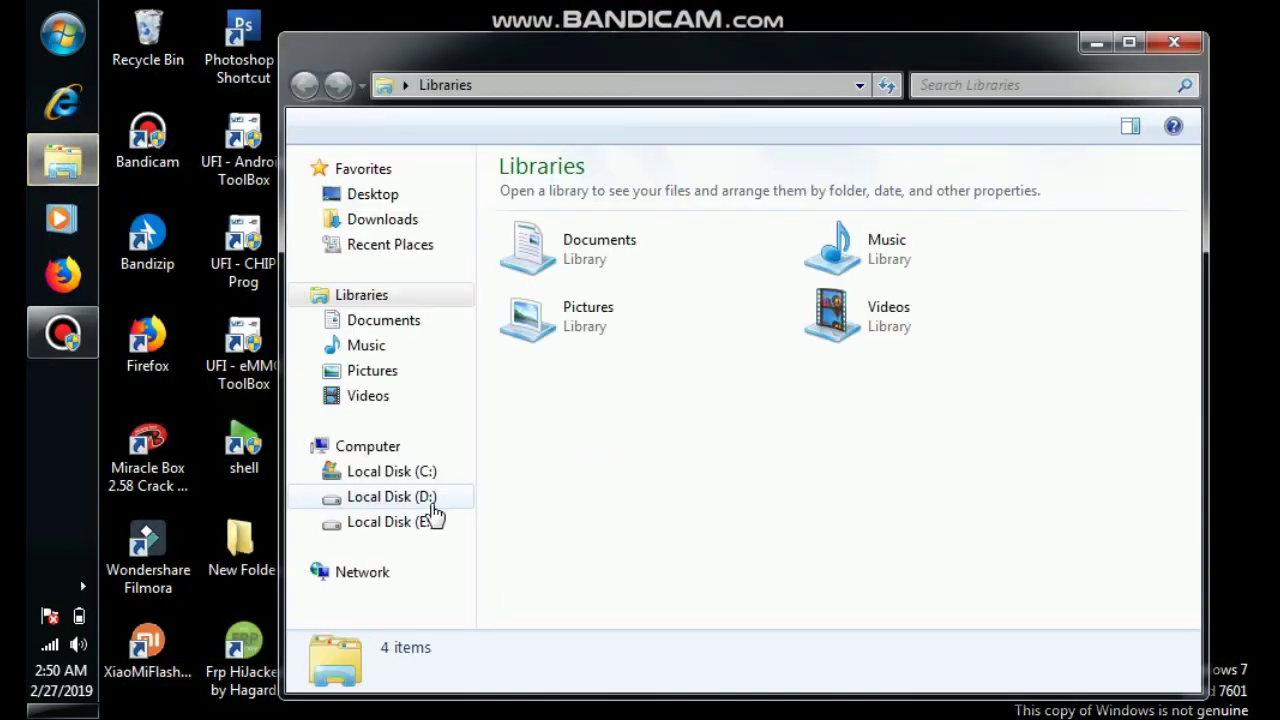
{"action": "left_click", "coordinate": [424, 497]}
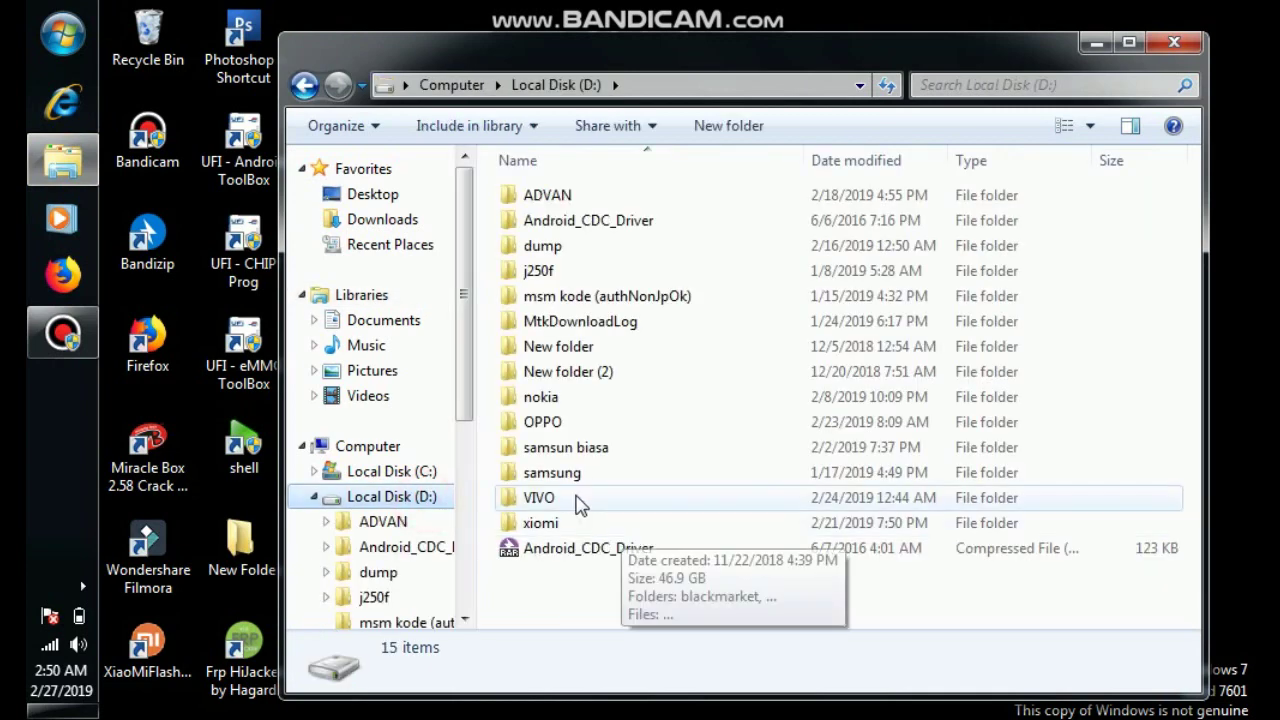
{"action": "left_click", "coordinate": [576, 500]}
{"action": "double_click", "coordinate": [576, 500]}
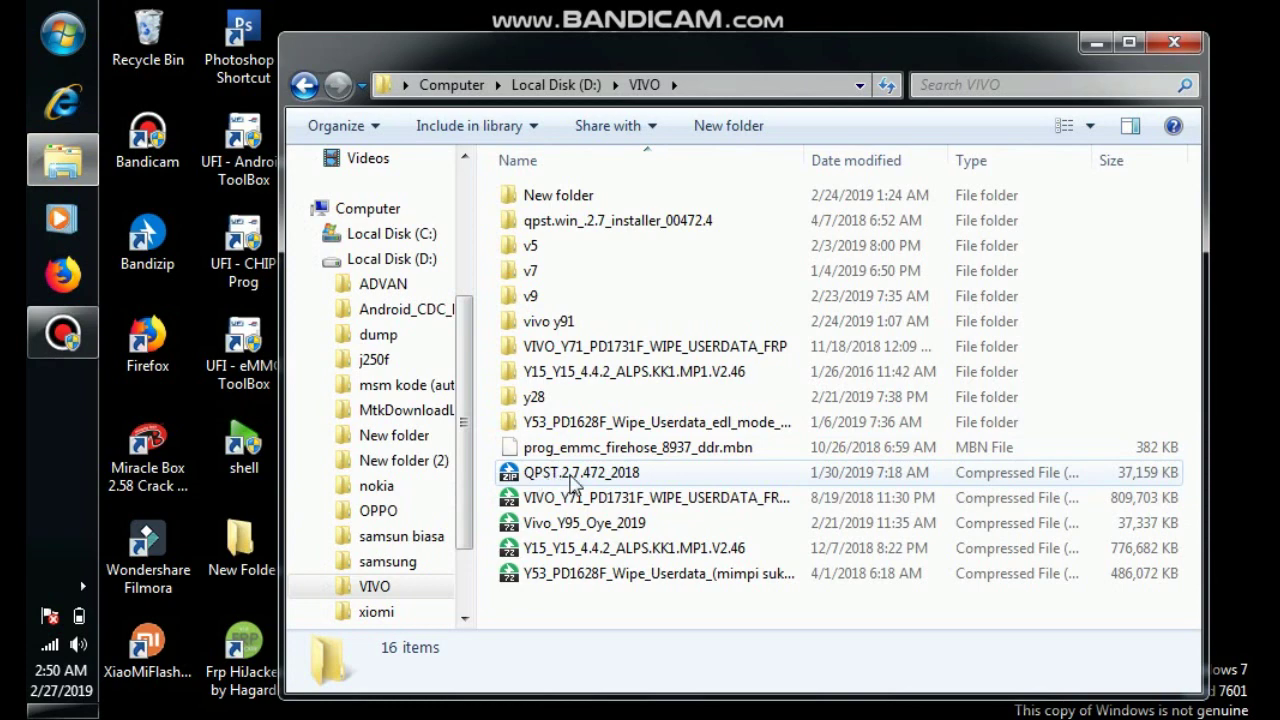
{"action": "right_click", "coordinate": [576, 480]}
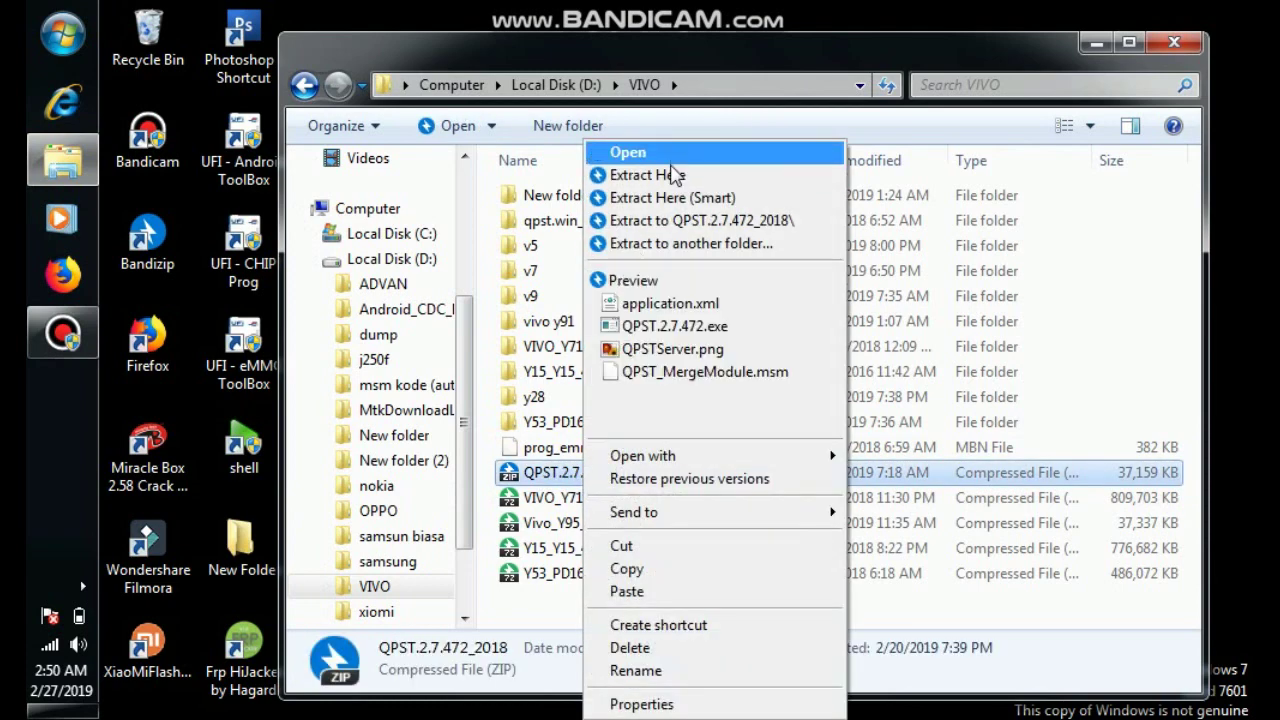
{"action": "left_click", "coordinate": [675, 176]}
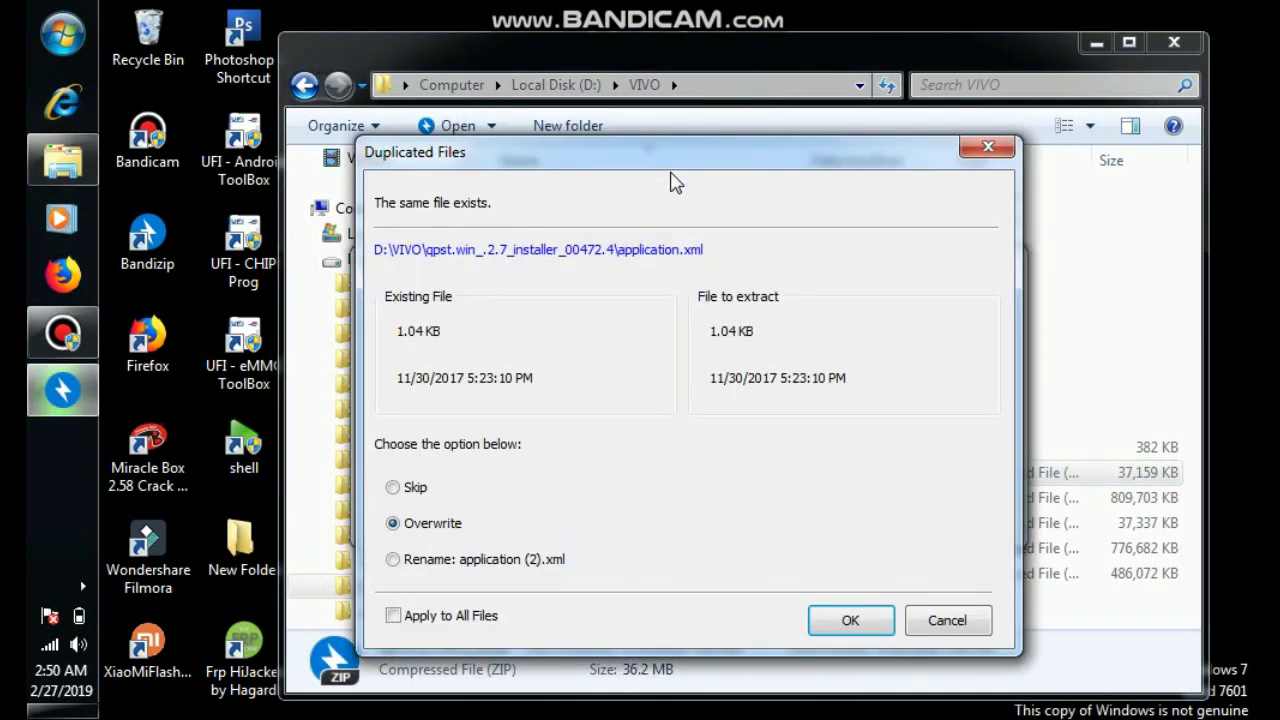
{"action": "left_click", "coordinate": [395, 616]}
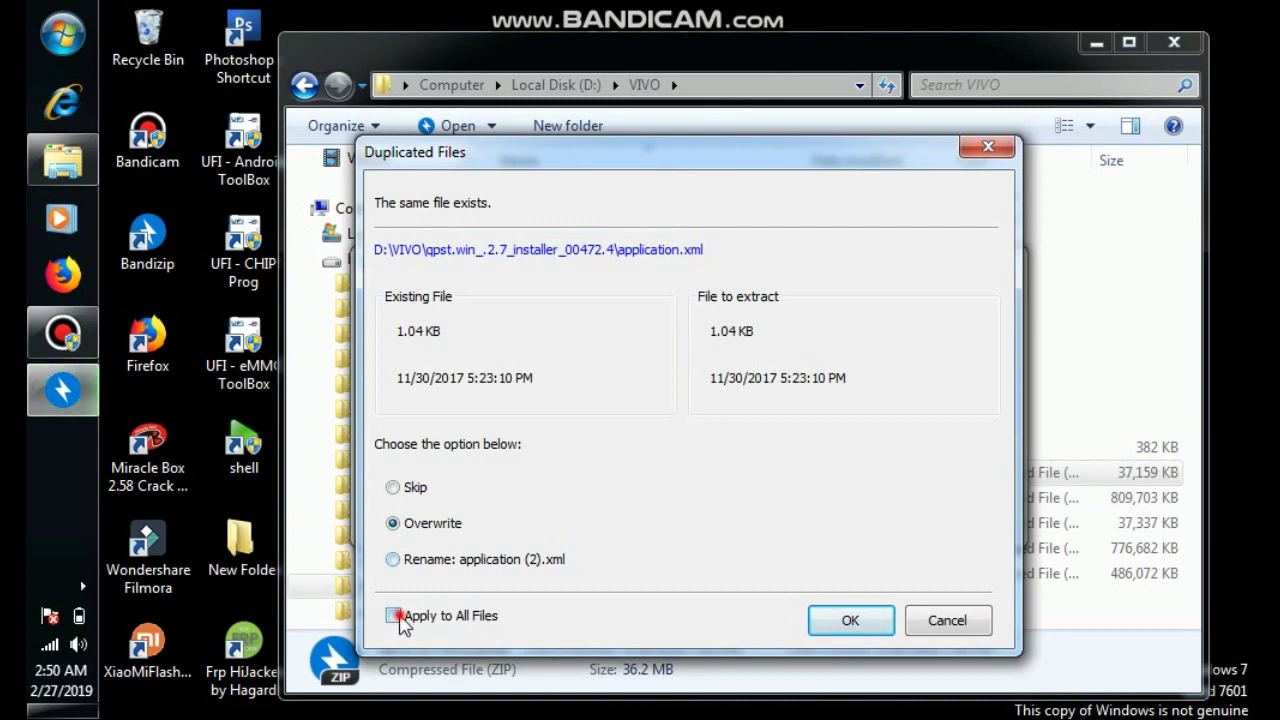
{"action": "left_click", "coordinate": [831, 627]}
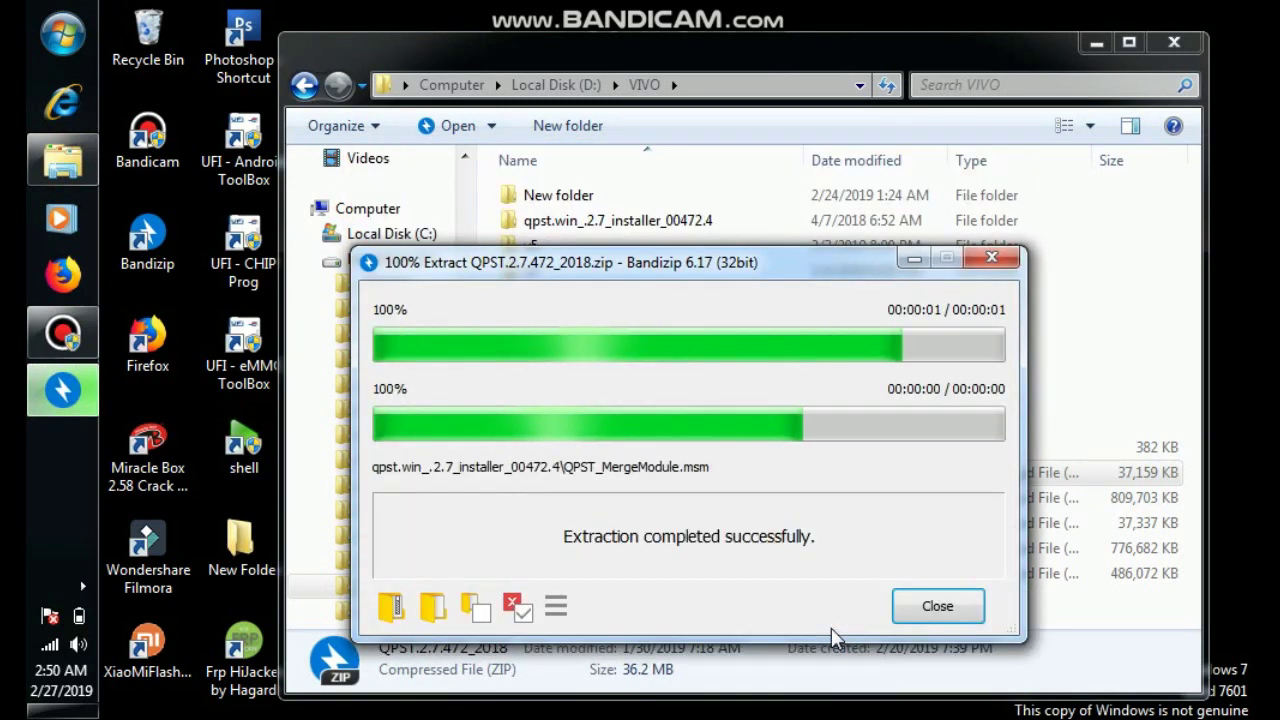
{"action": "left_click", "coordinate": [934, 608]}
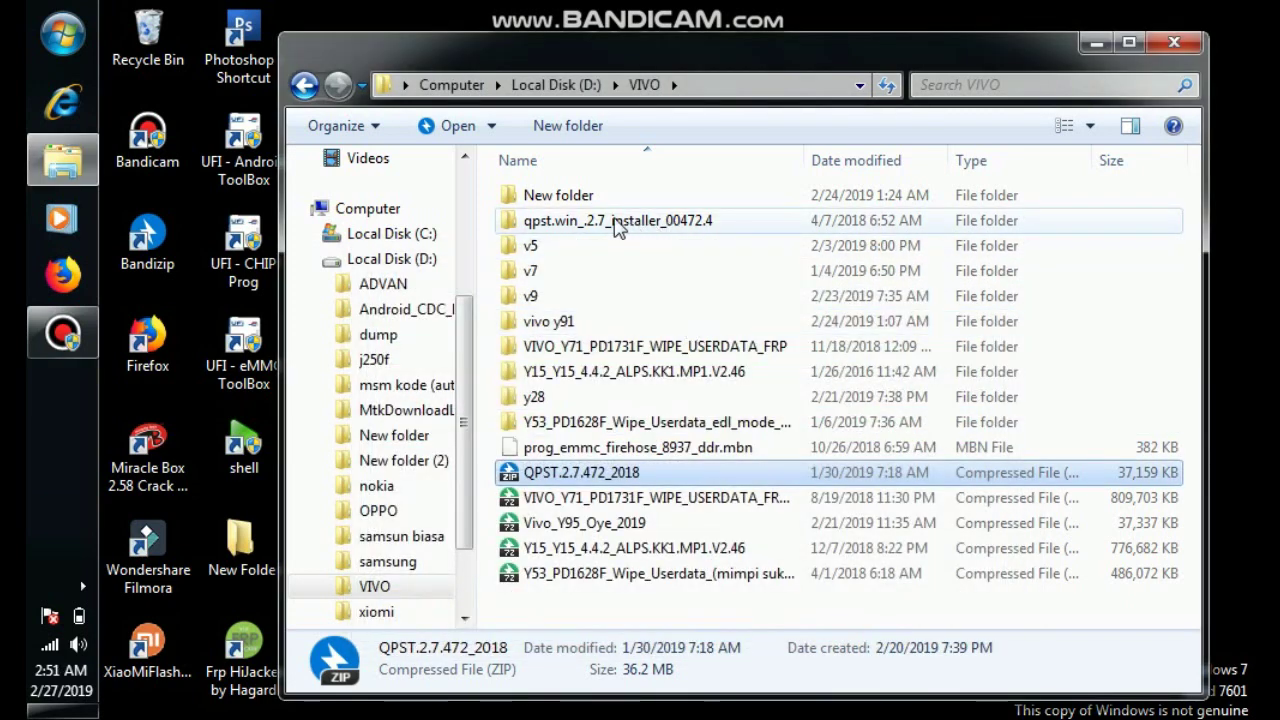
Run the QPST.2.7.472 installer from the qpst.win_.2.7_installer_00472.4 folder as administrator and install the required VC++ 2013 Redistributable Package
{"action": "double_click", "coordinate": [620, 222]}
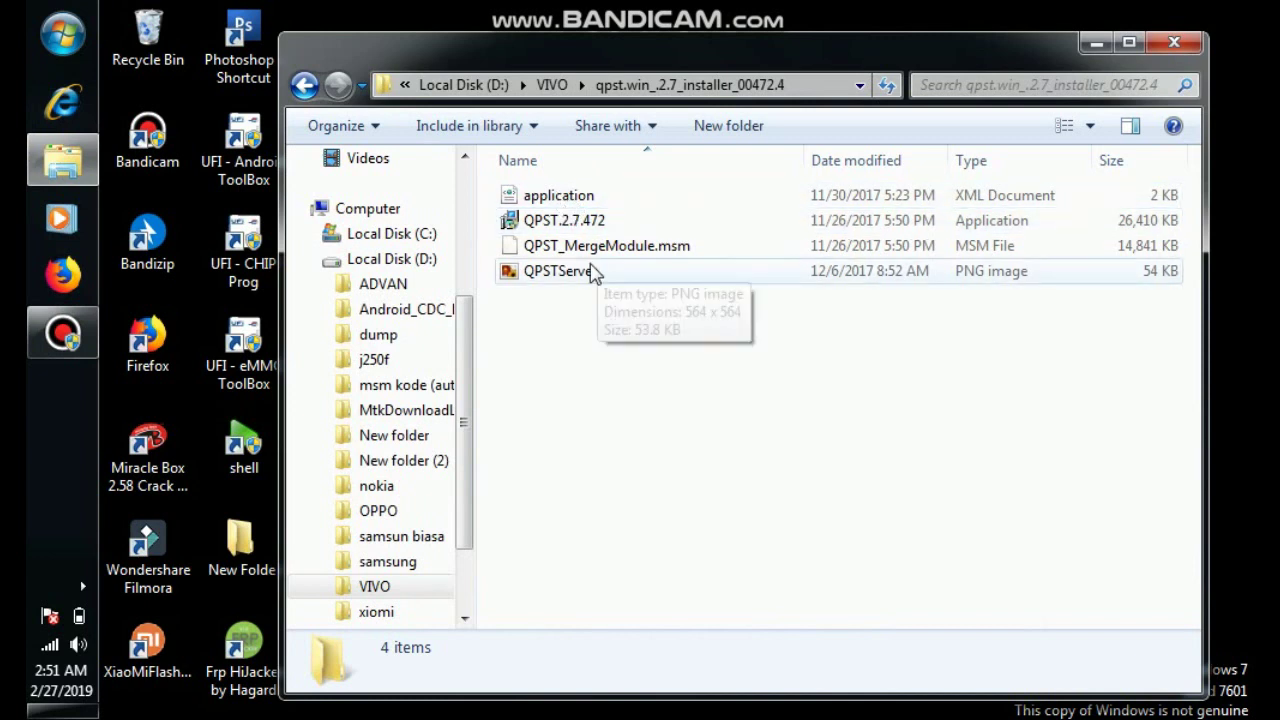
{"action": "left_click", "coordinate": [563, 222]}
{"action": "right_click", "coordinate": [568, 230]}
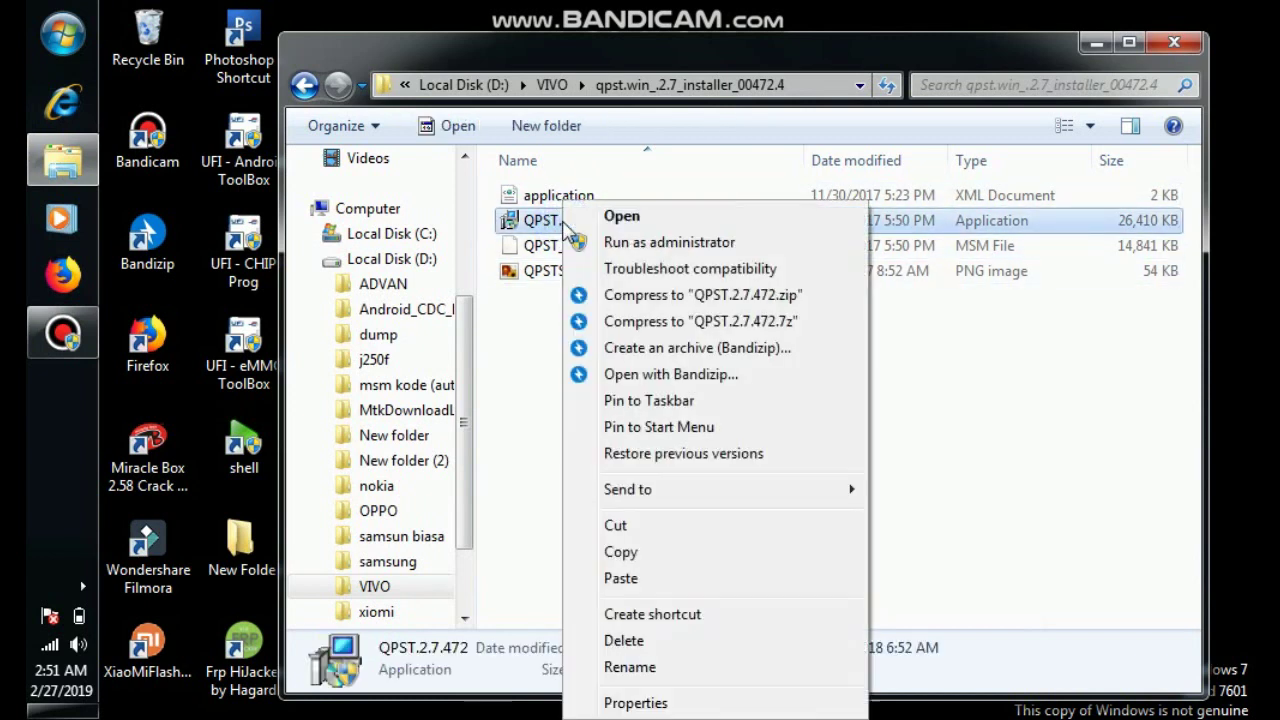
{"action": "left_click", "coordinate": [612, 242]}
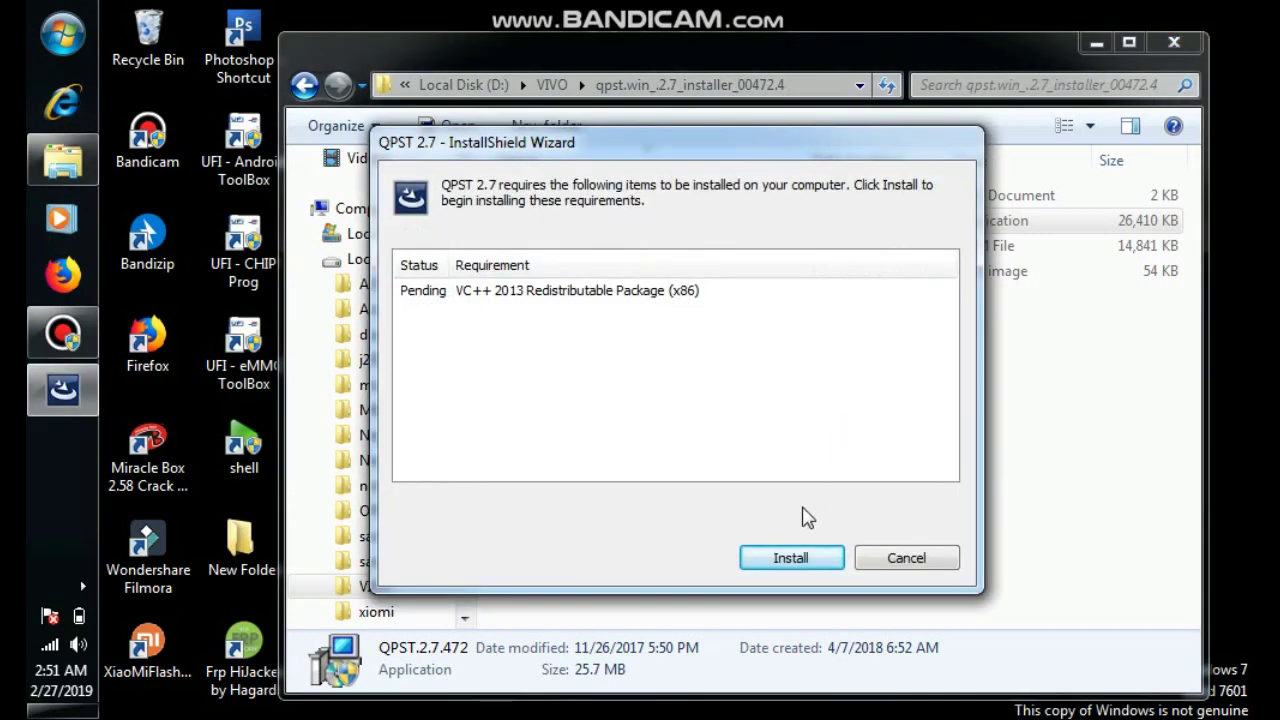
{"action": "left_click", "coordinate": [803, 557]}
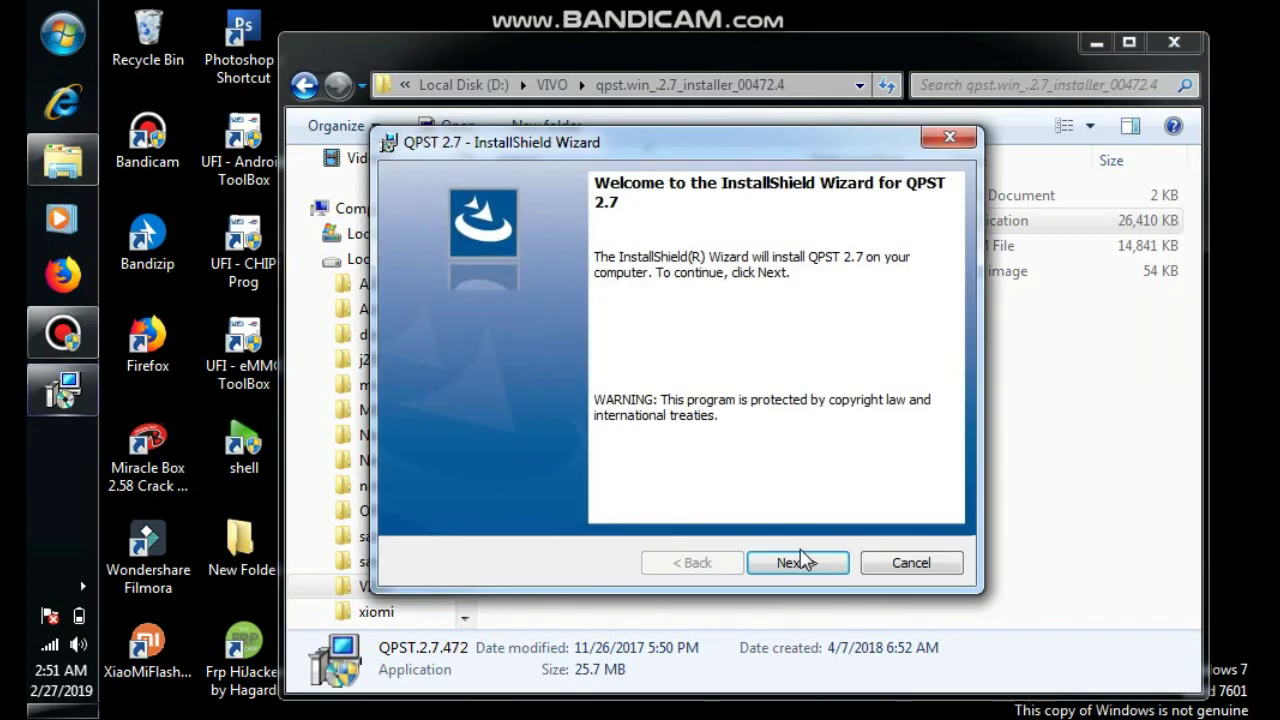
Install QPST 2.7 with the Complete setup type, accepting the license agreement, and finish the wizard
{"action": "left_click", "coordinate": [812, 565]}
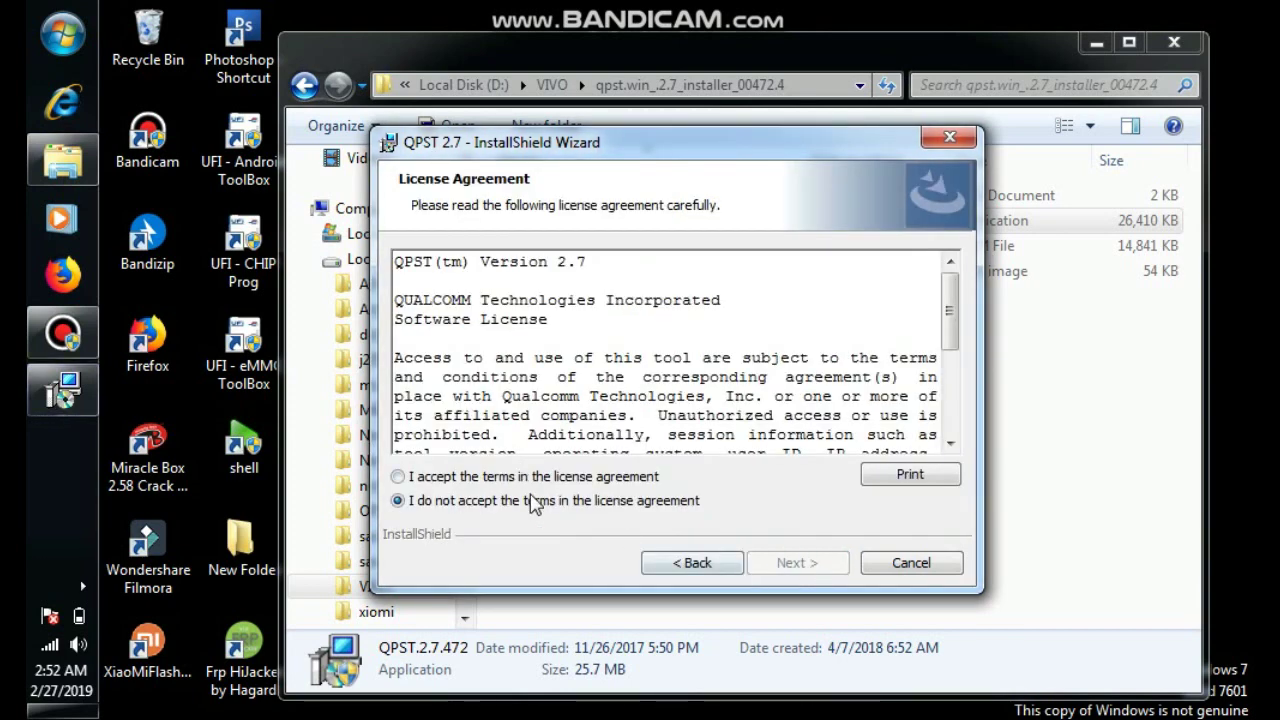
{"action": "left_click", "coordinate": [516, 477]}
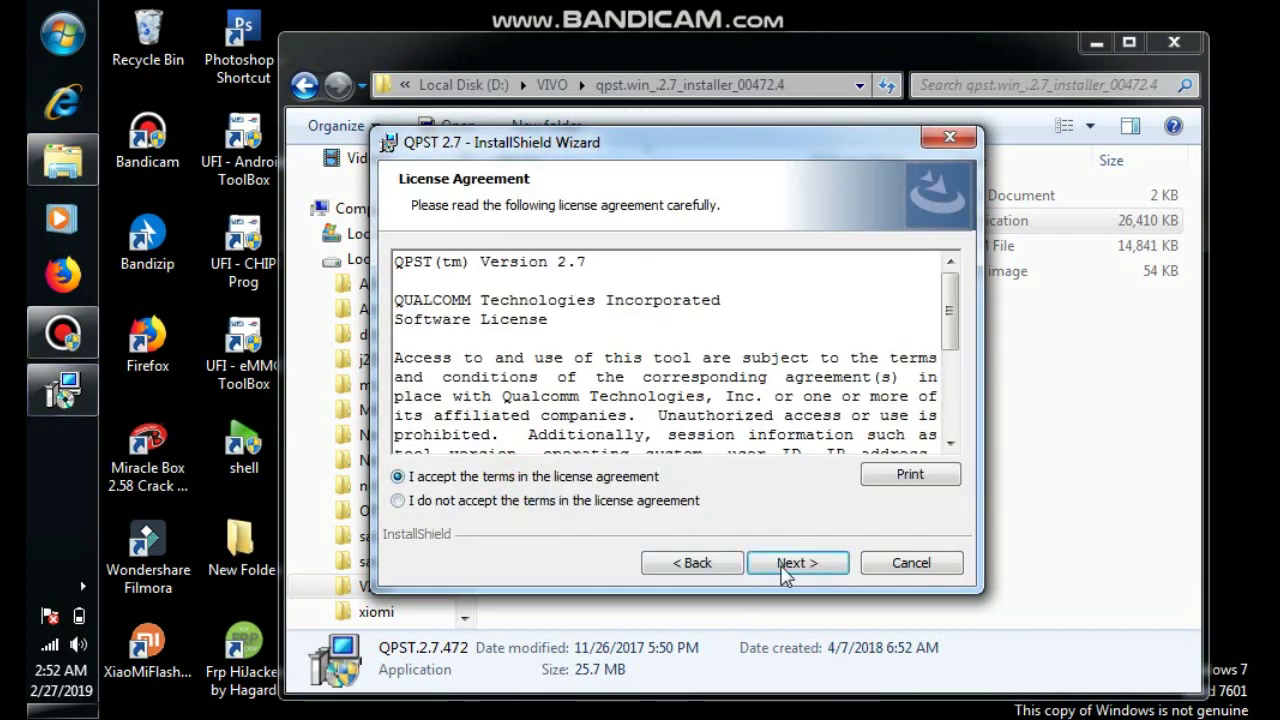
{"action": "left_click", "coordinate": [786, 565]}
{"action": "left_click", "coordinate": [786, 565]}
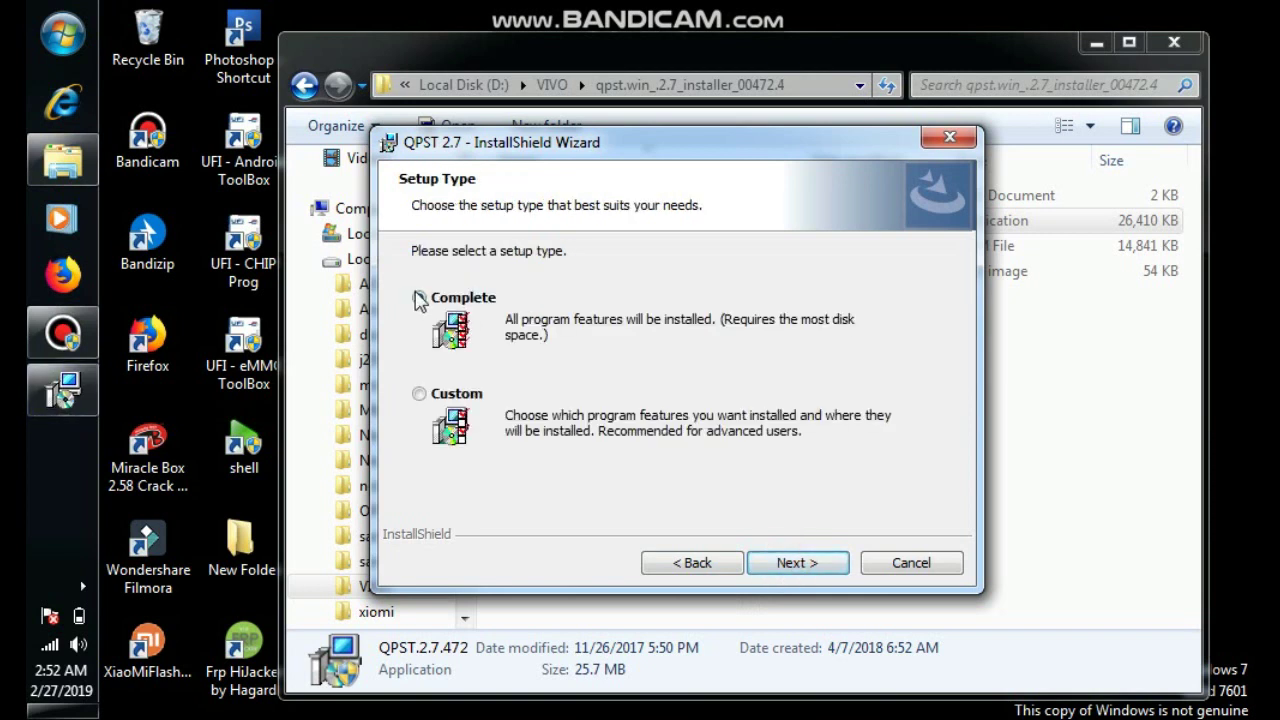
{"action": "left_click", "coordinate": [797, 565]}
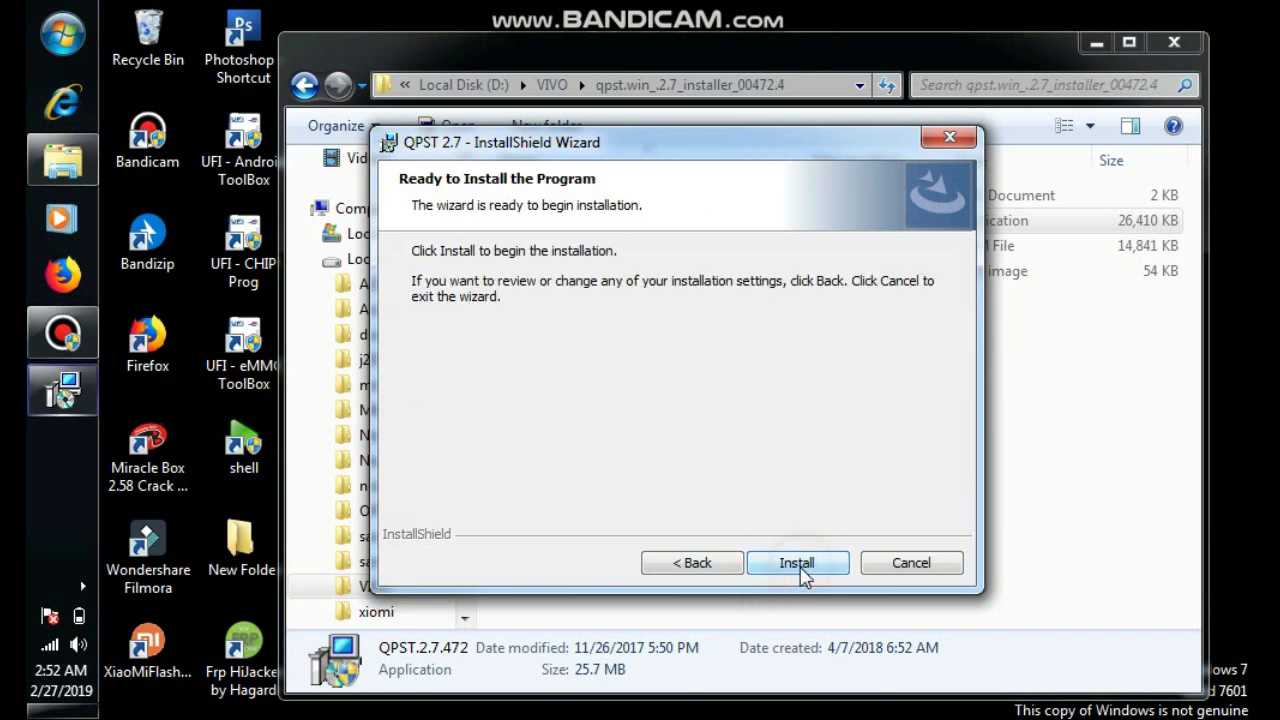
{"action": "left_click", "coordinate": [798, 566]}
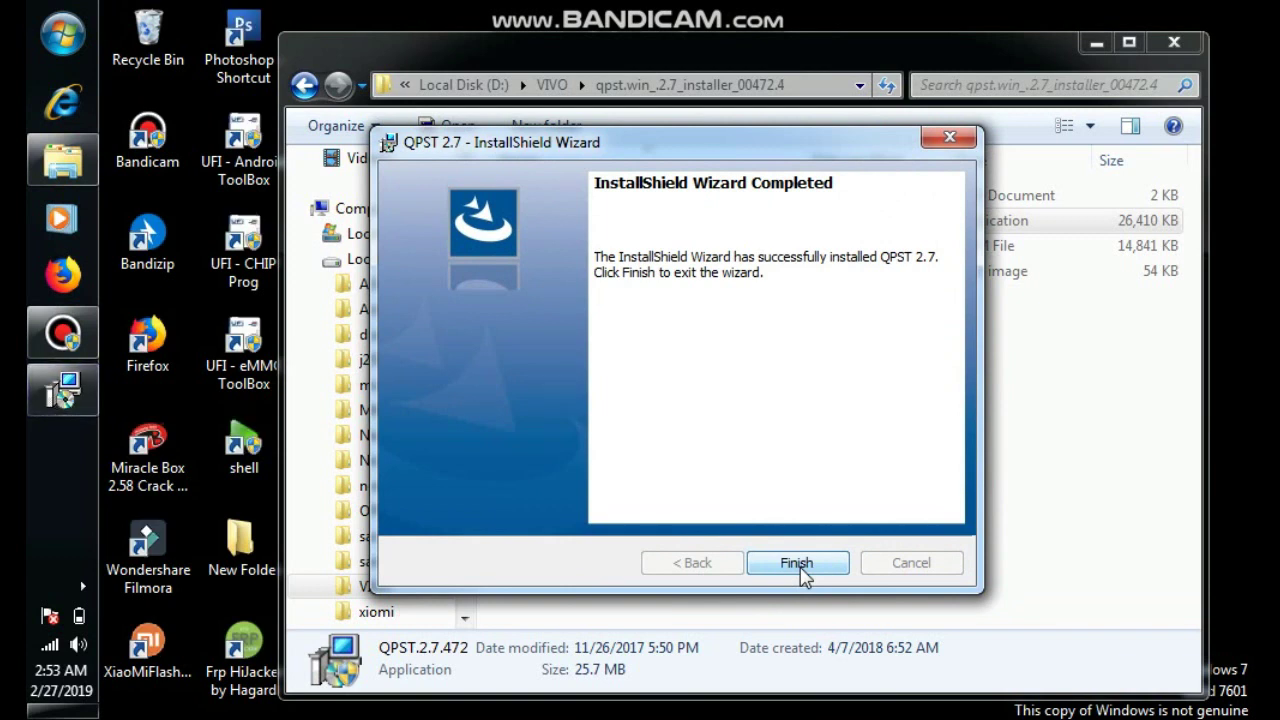
{"action": "left_click", "coordinate": [801, 564]}
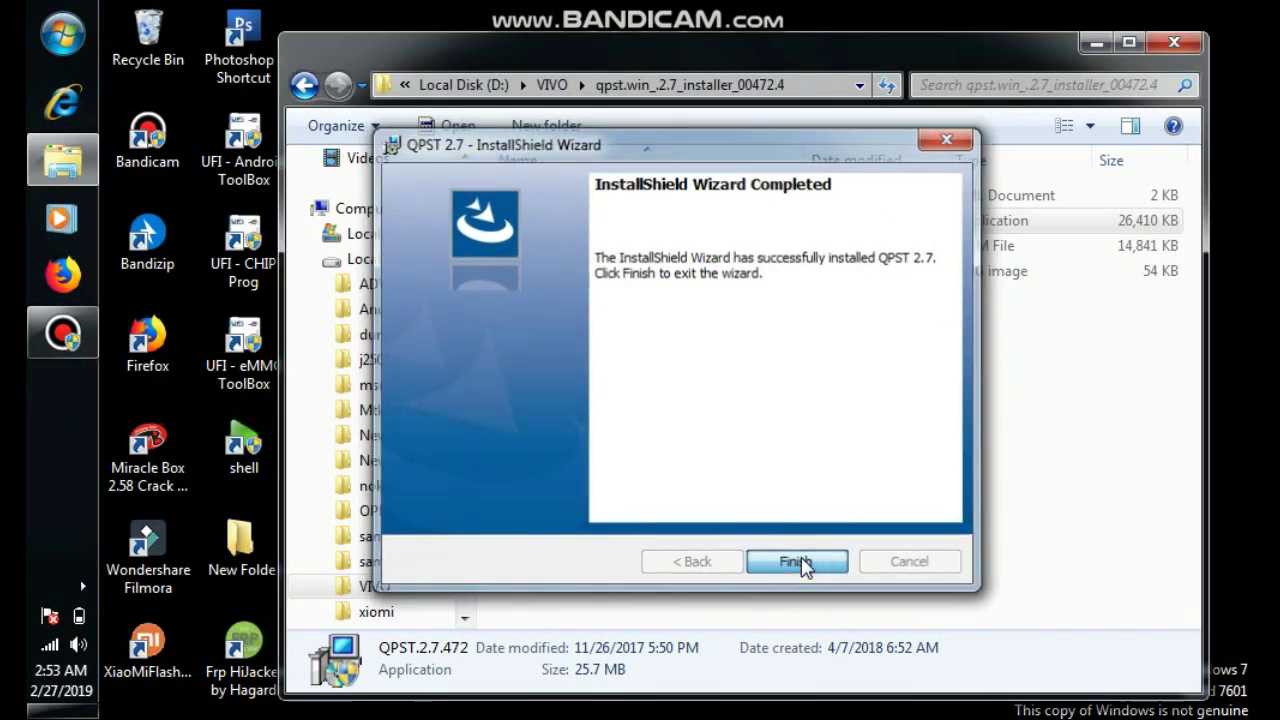
Launch QFIL from the installed QPST program group
{"action": "left_click", "coordinate": [56, 28]}
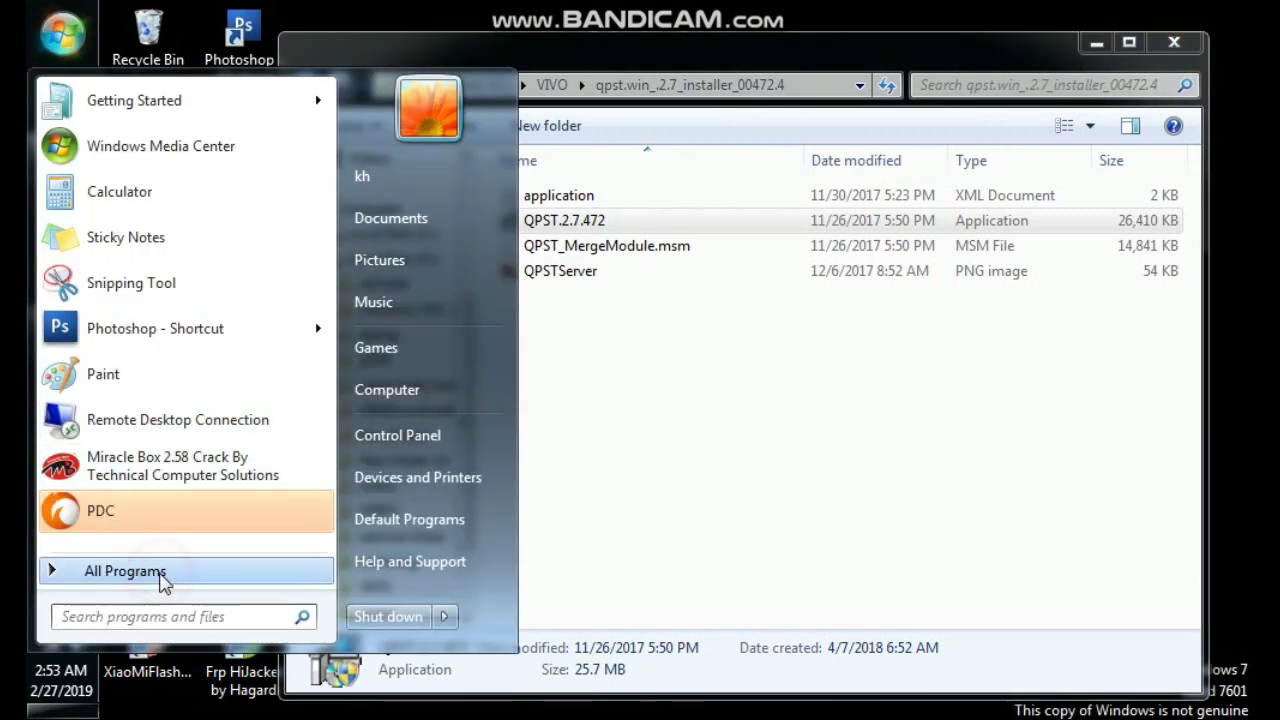
{"action": "left_click", "coordinate": [165, 572]}
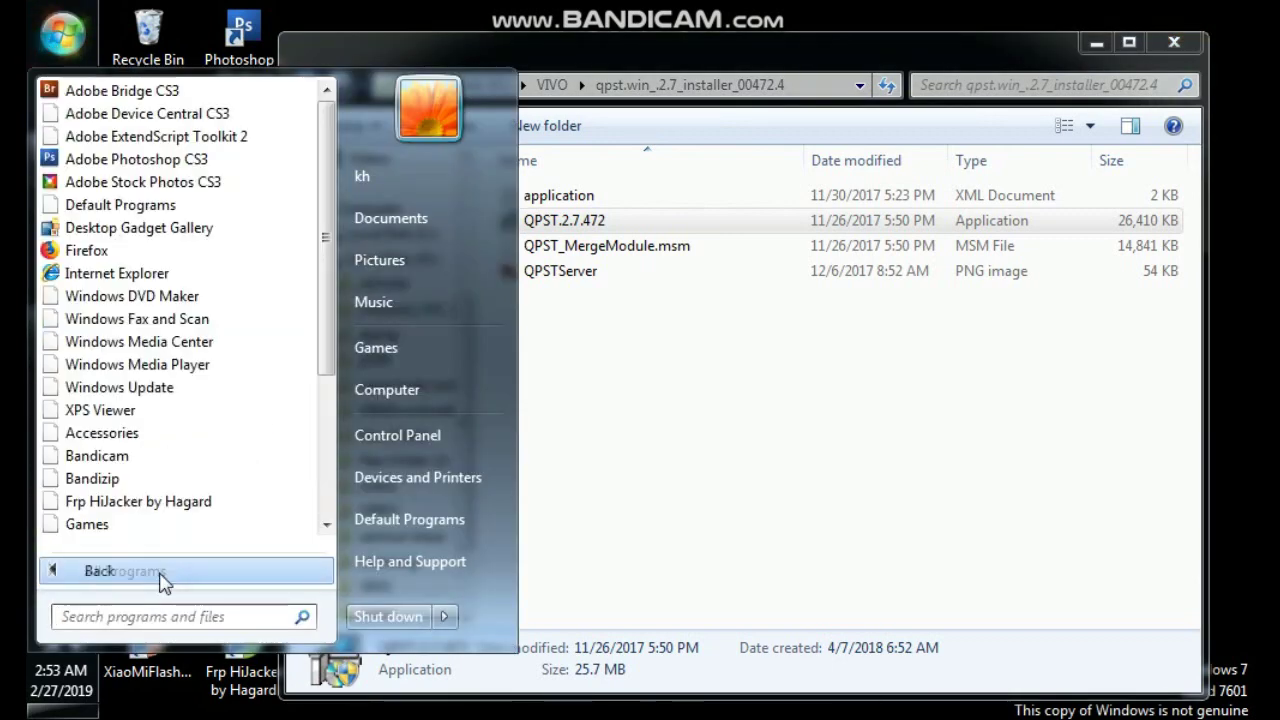
{"action": "left_click", "coordinate": [327, 527]}
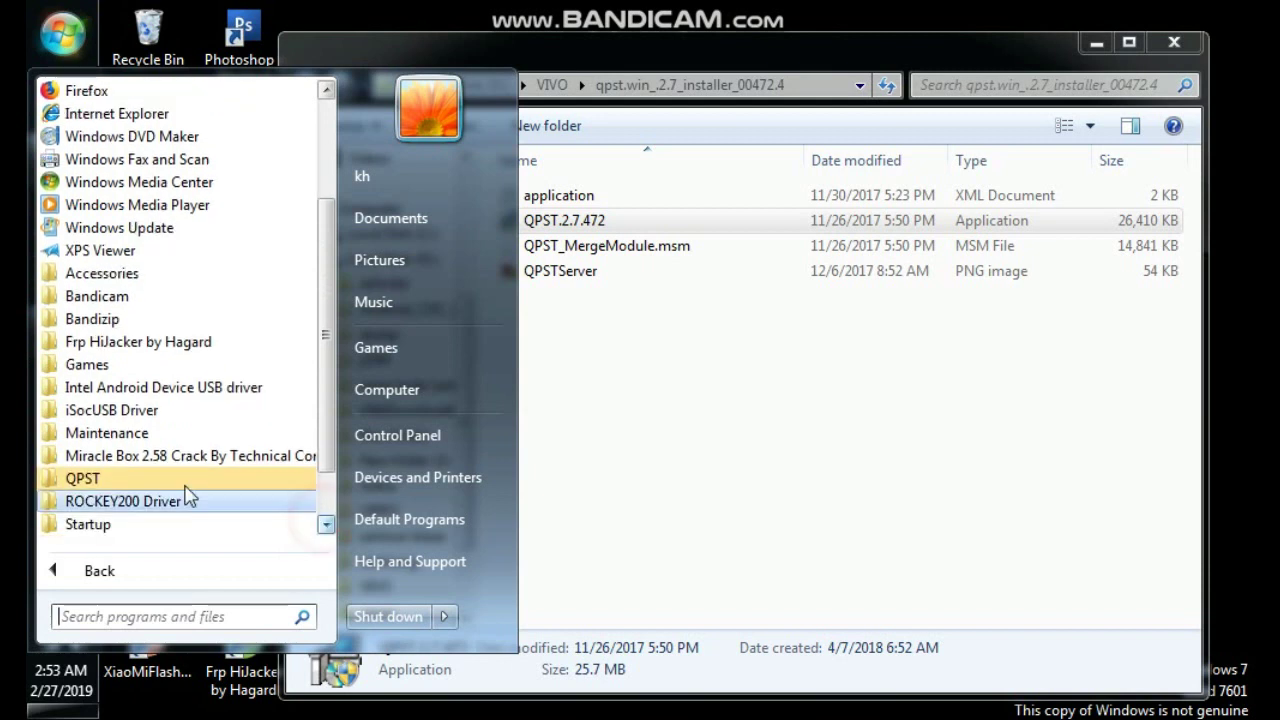
{"action": "left_click", "coordinate": [83, 479]}
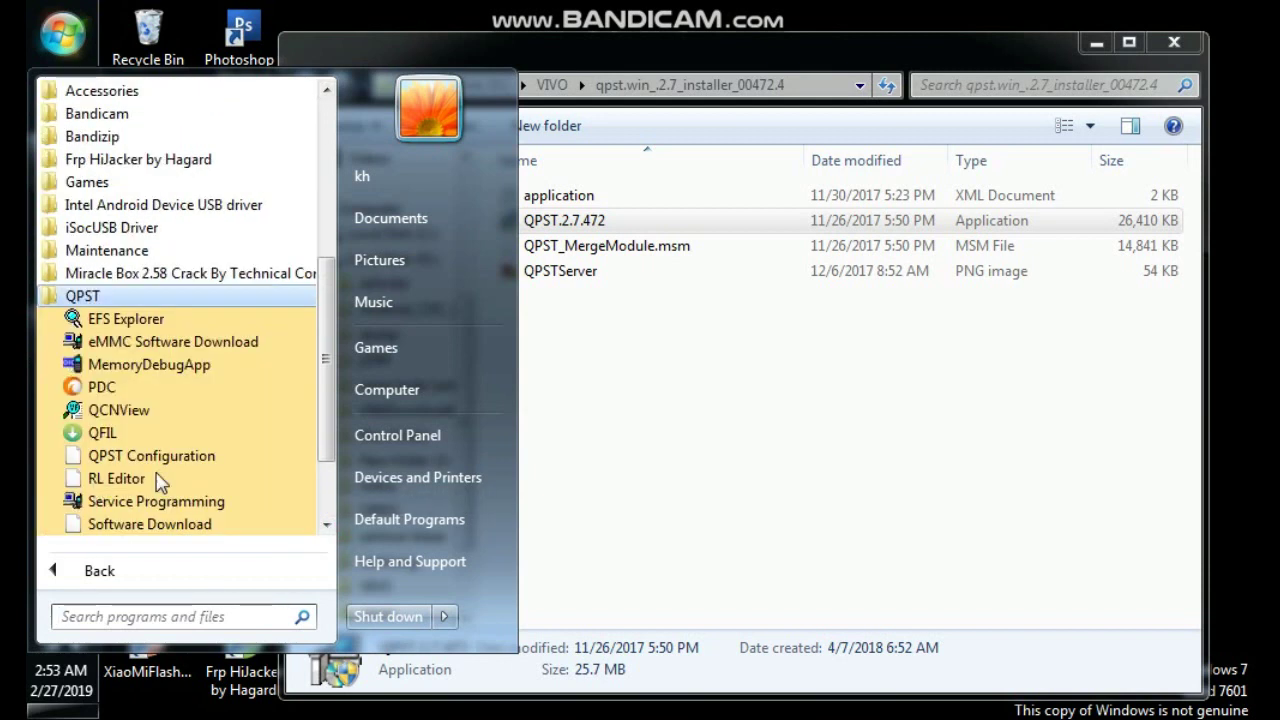
{"action": "left_click", "coordinate": [103, 435]}
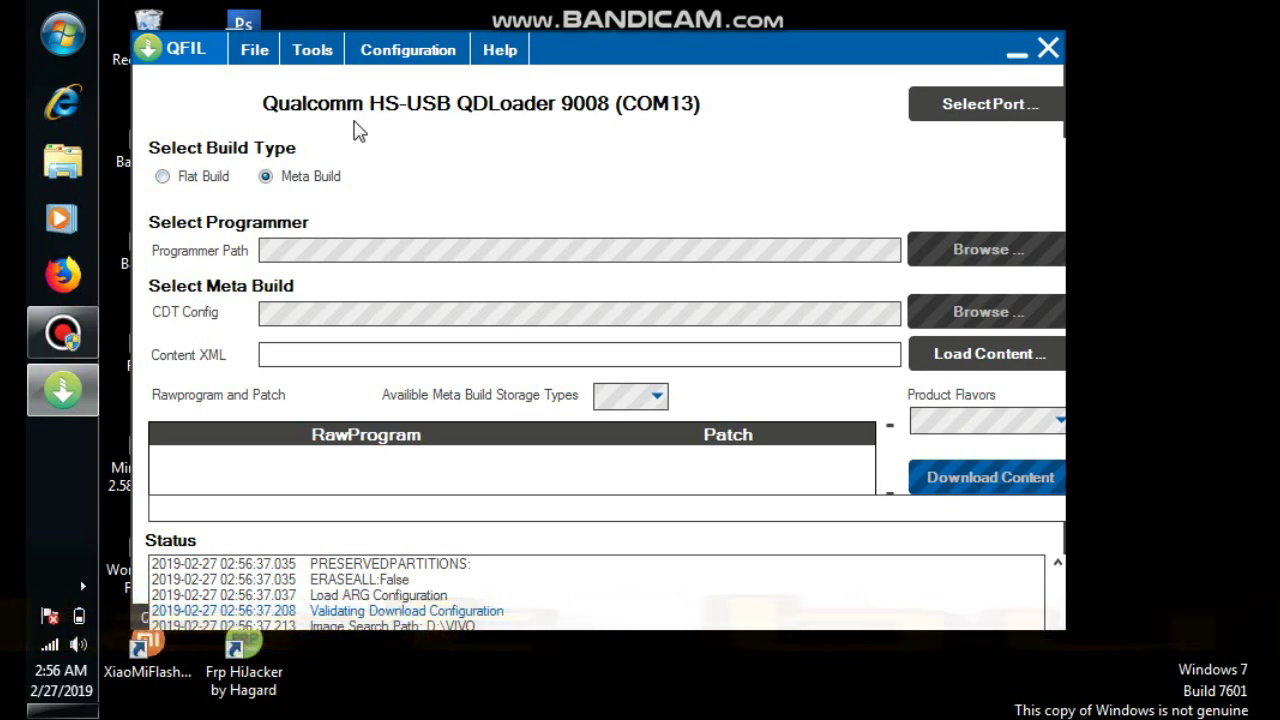
Choose the Flat Build type and load prog_emmc_firehose_8937_ddr.mbn from the VIVO folder on drive D as the programmer
{"action": "left_click", "coordinate": [163, 178]}
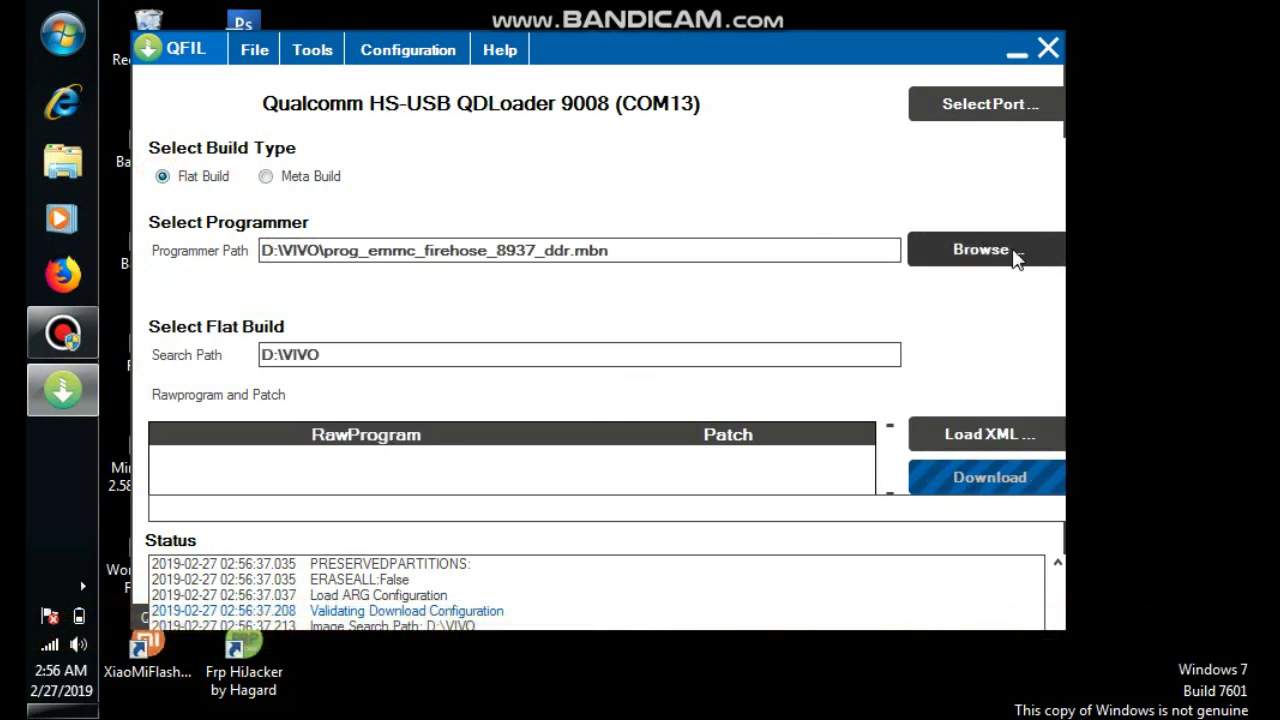
{"action": "left_click", "coordinate": [977, 250]}
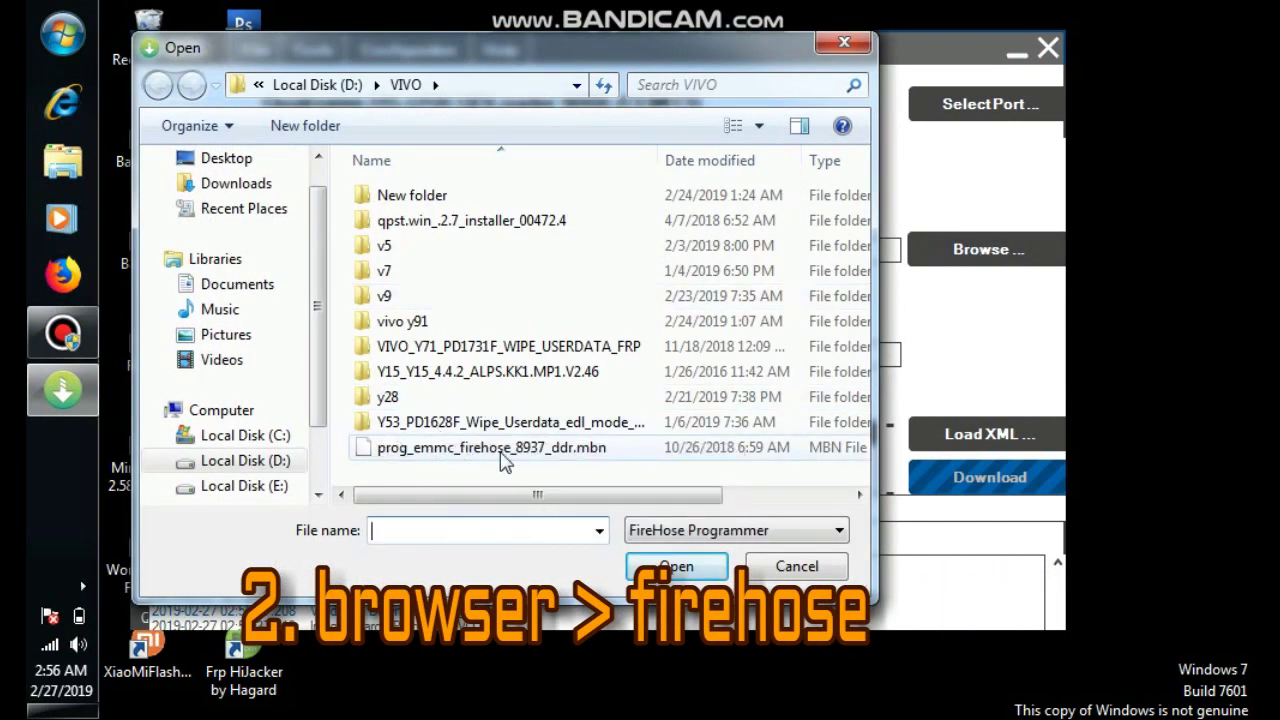
{"action": "left_click", "coordinate": [448, 448]}
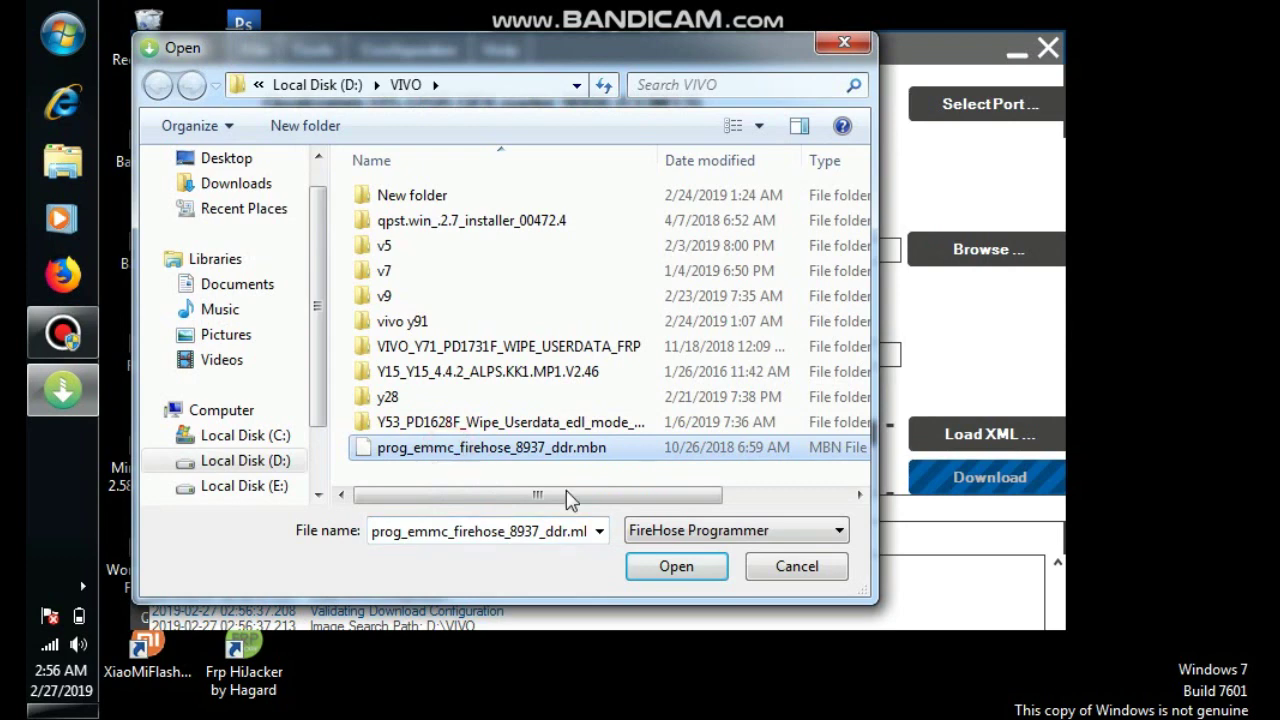
{"action": "left_click", "coordinate": [655, 570]}
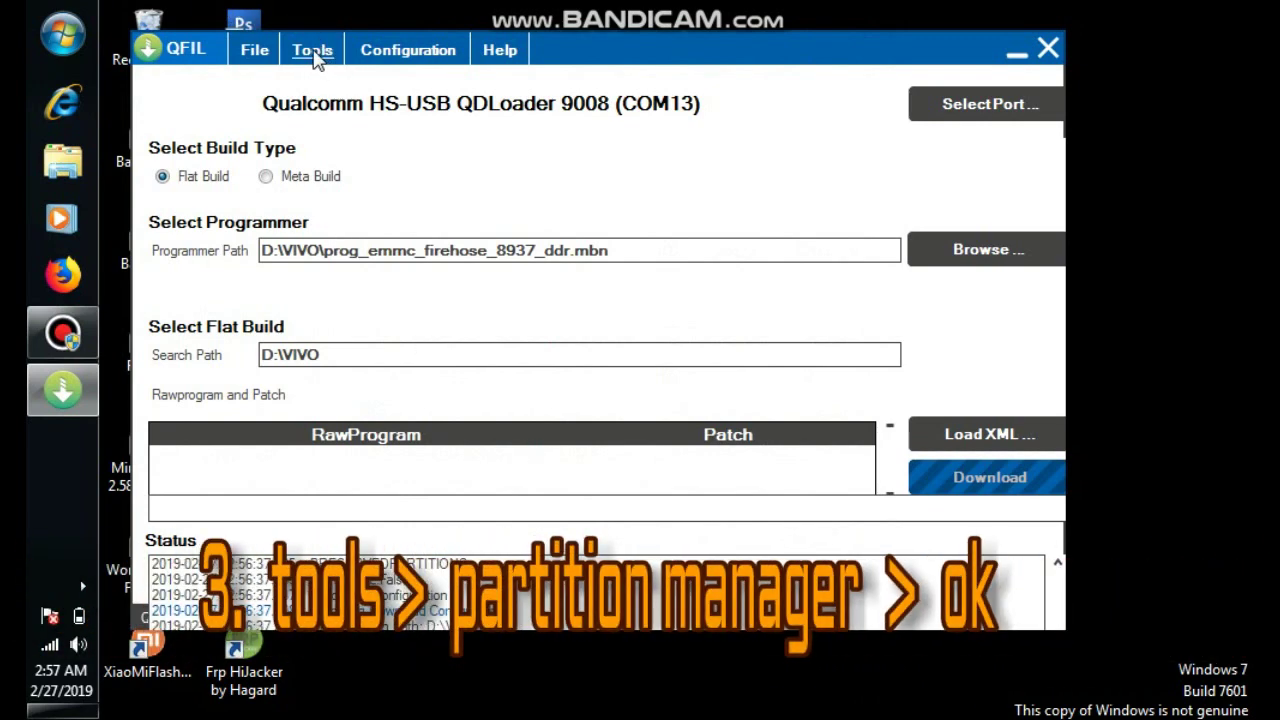
Open the Partition Manager for the connected phone, accepting prog_emmc_firehose_8937_ddr.mbn as the programmer
{"action": "left_click", "coordinate": [313, 55]}
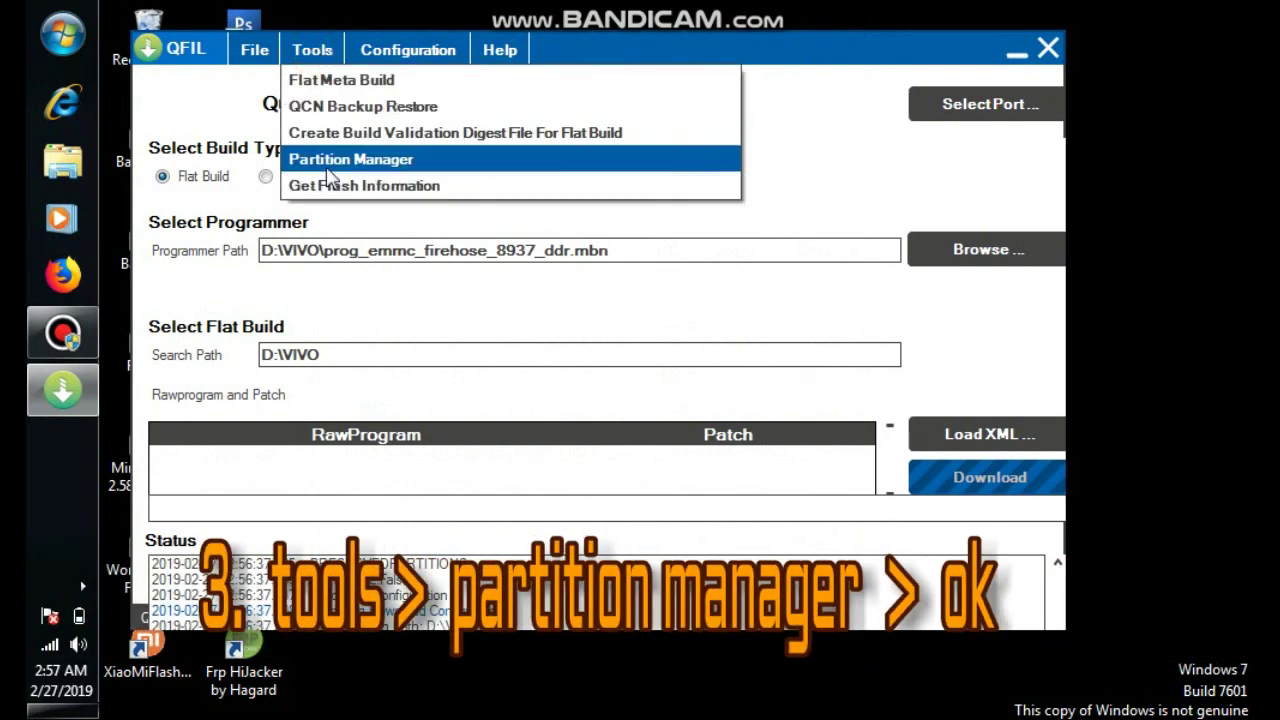
{"action": "left_click", "coordinate": [380, 166]}
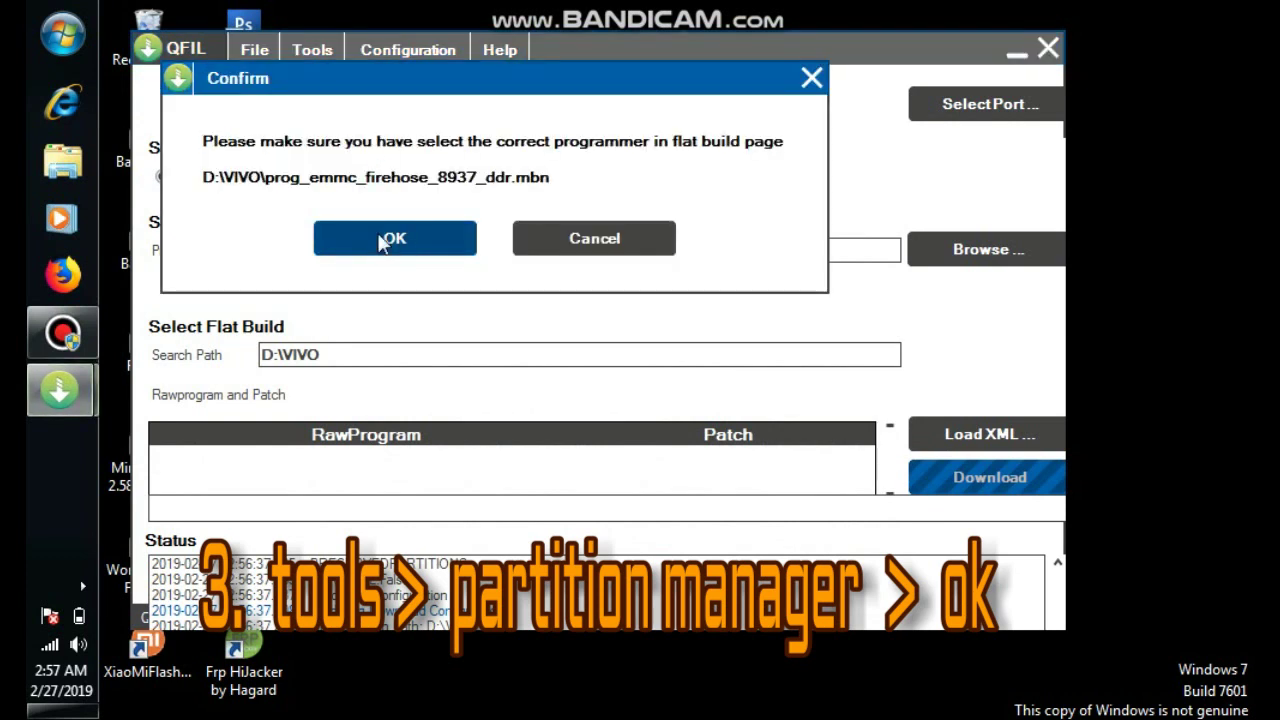
{"action": "left_click", "coordinate": [419, 245]}
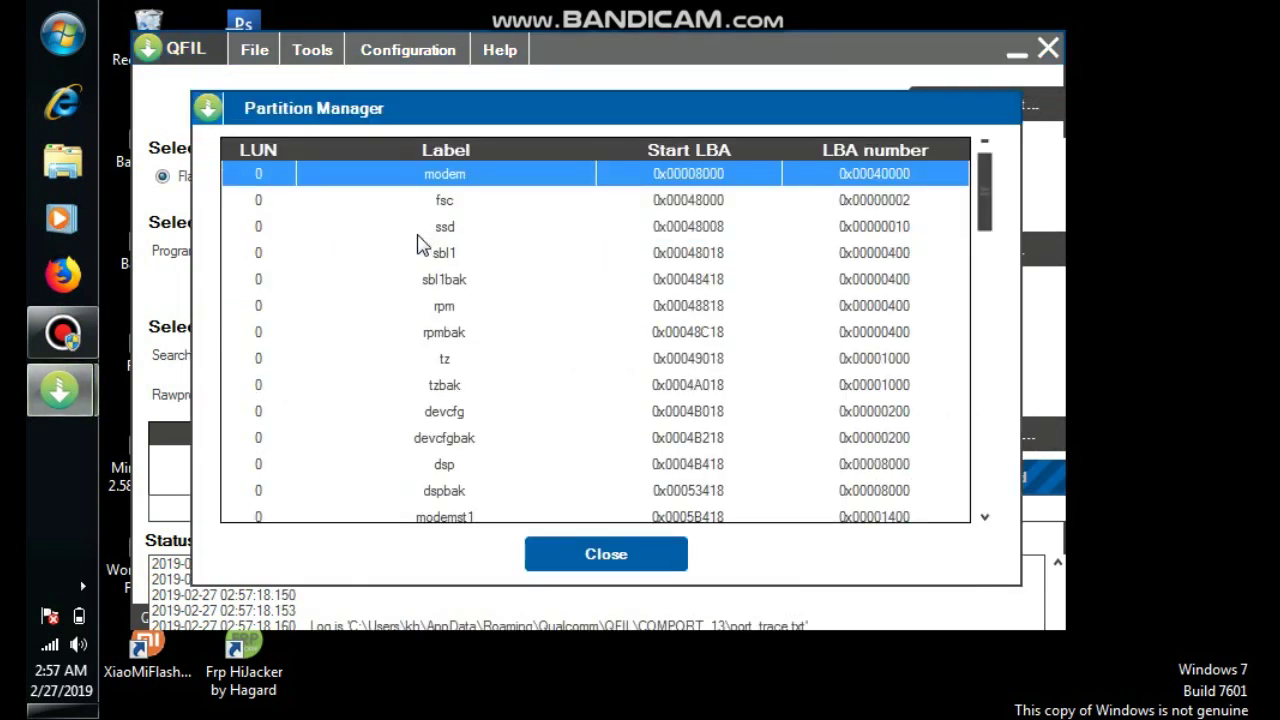
Erase the userdata partition through Manage Partition Data, confirming the erase of the data block
{"action": "double_click", "coordinate": [985, 516]}
{"action": "double_click", "coordinate": [985, 516]}
{"action": "double_click", "coordinate": [985, 516]}
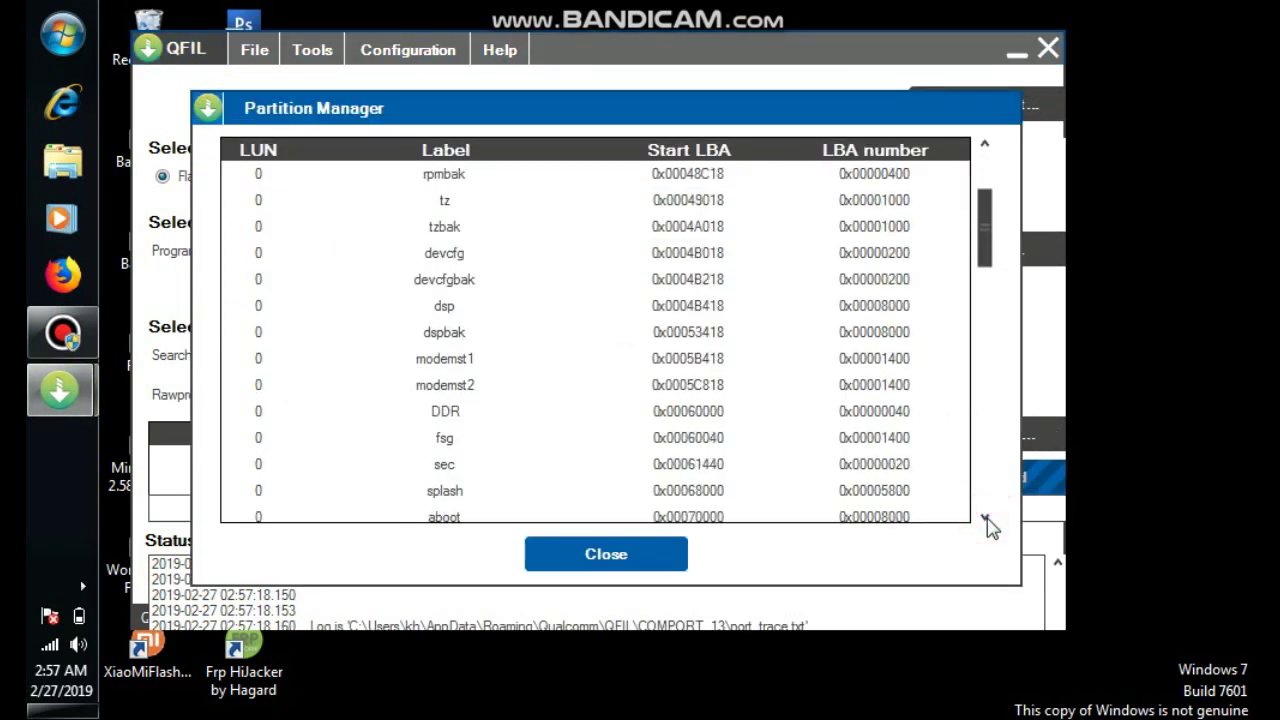
{"action": "left_click", "coordinate": [985, 516]}
{"action": "triple_click", "coordinate": [985, 516]}
{"action": "triple_click", "coordinate": [985, 516]}
{"action": "double_click", "coordinate": [985, 516]}
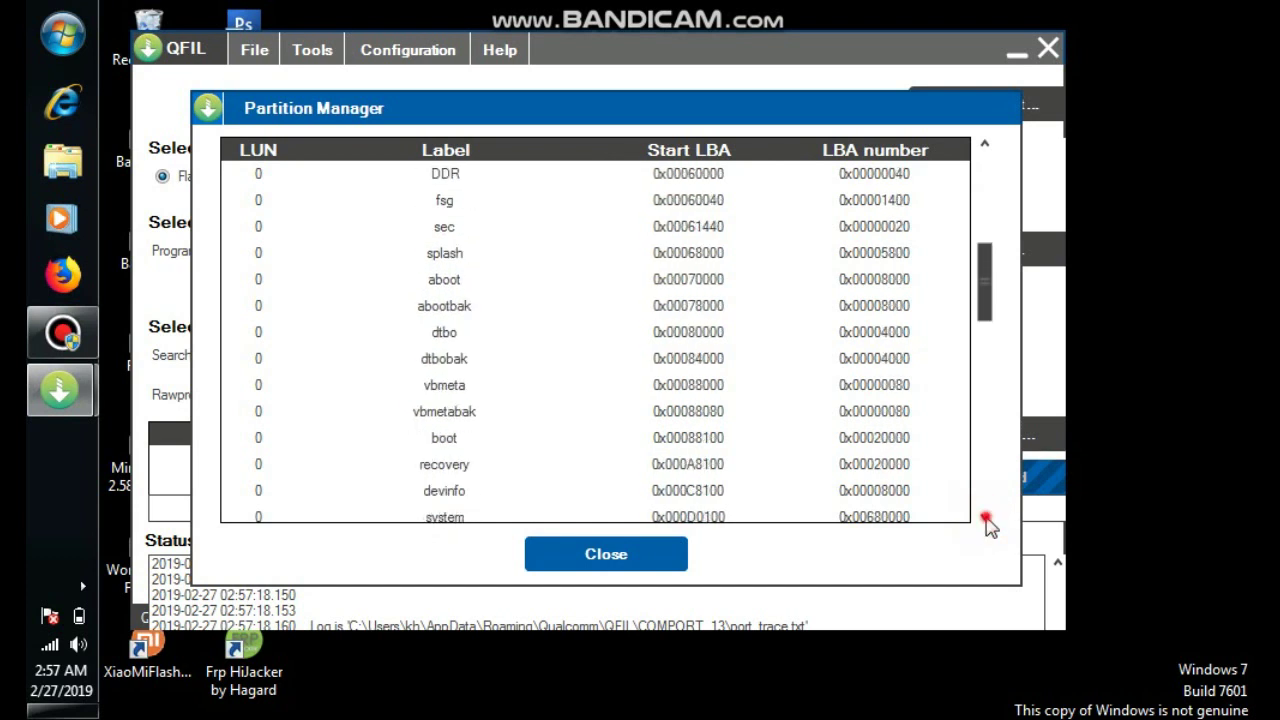
{"action": "triple_click", "coordinate": [985, 516]}
{"action": "double_click", "coordinate": [985, 516]}
{"action": "double_click", "coordinate": [985, 516]}
{"action": "left_click", "coordinate": [985, 516]}
{"action": "triple_click", "coordinate": [985, 516]}
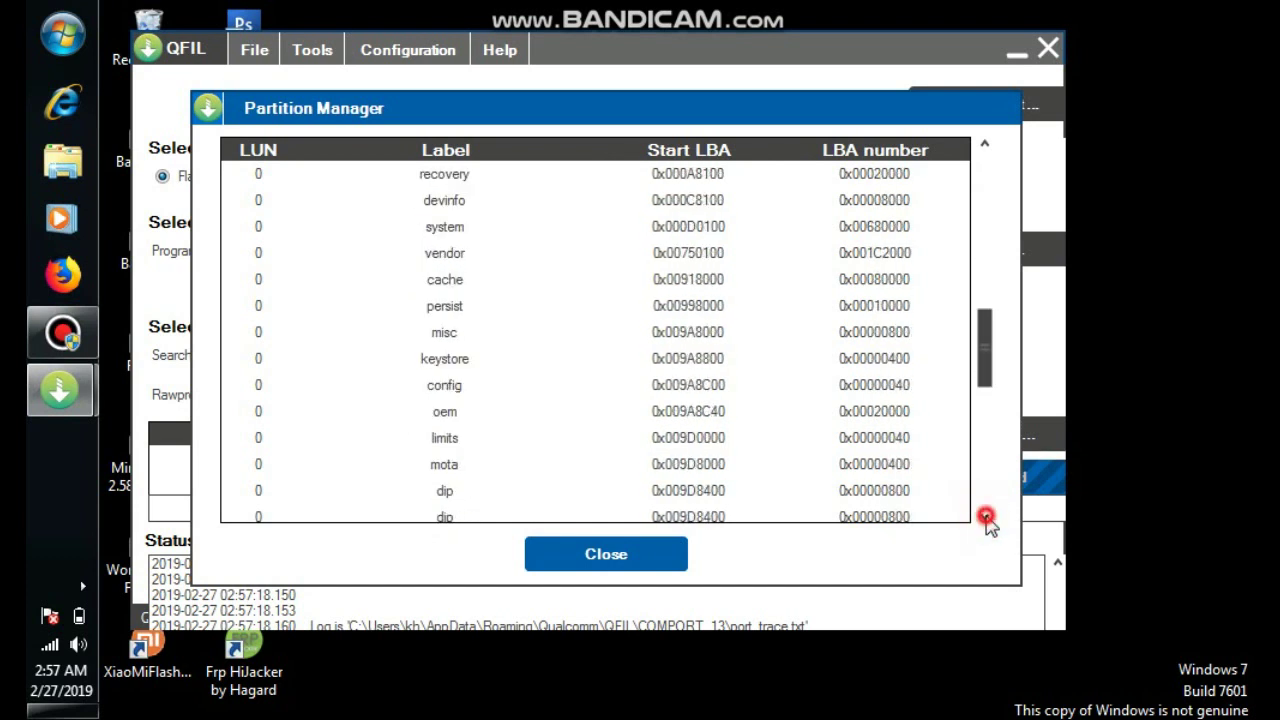
{"action": "double_click", "coordinate": [985, 516]}
{"action": "double_click", "coordinate": [985, 516]}
{"action": "double_click", "coordinate": [985, 516]}
{"action": "double_click", "coordinate": [985, 516]}
{"action": "triple_click", "coordinate": [985, 516]}
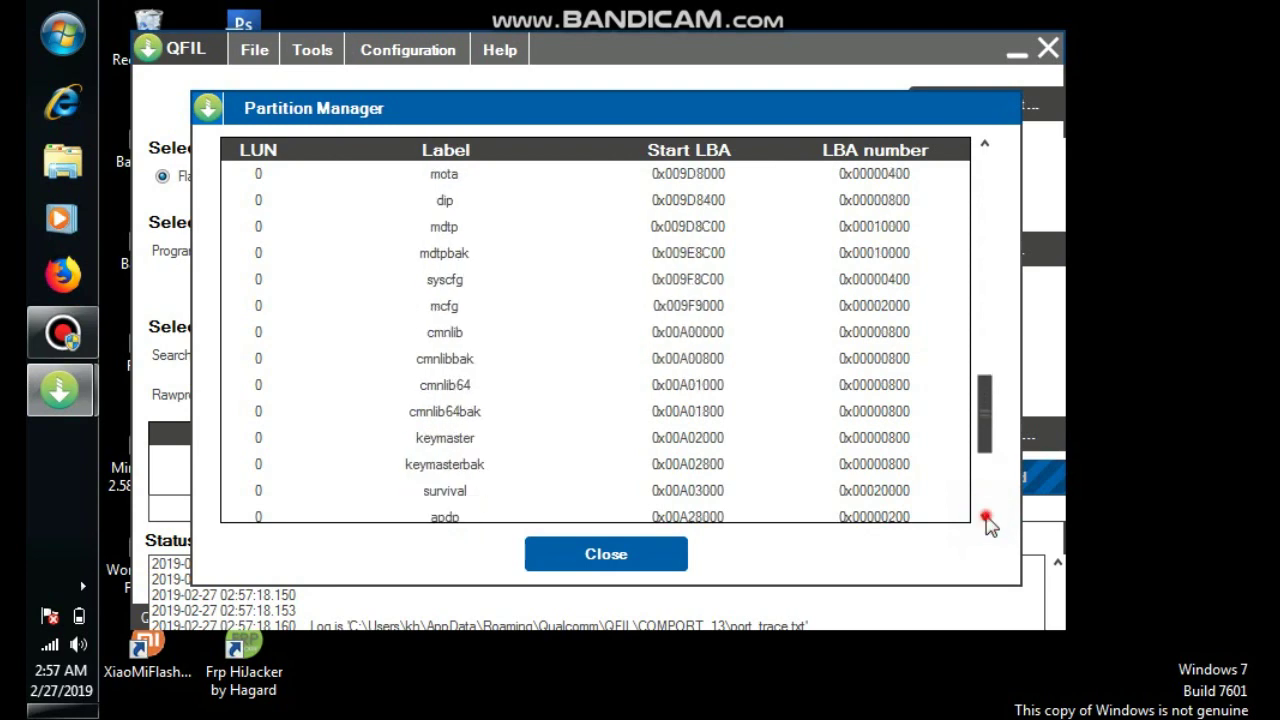
{"action": "triple_click", "coordinate": [985, 516]}
{"action": "triple_click", "coordinate": [985, 516]}
{"action": "triple_click", "coordinate": [985, 516]}
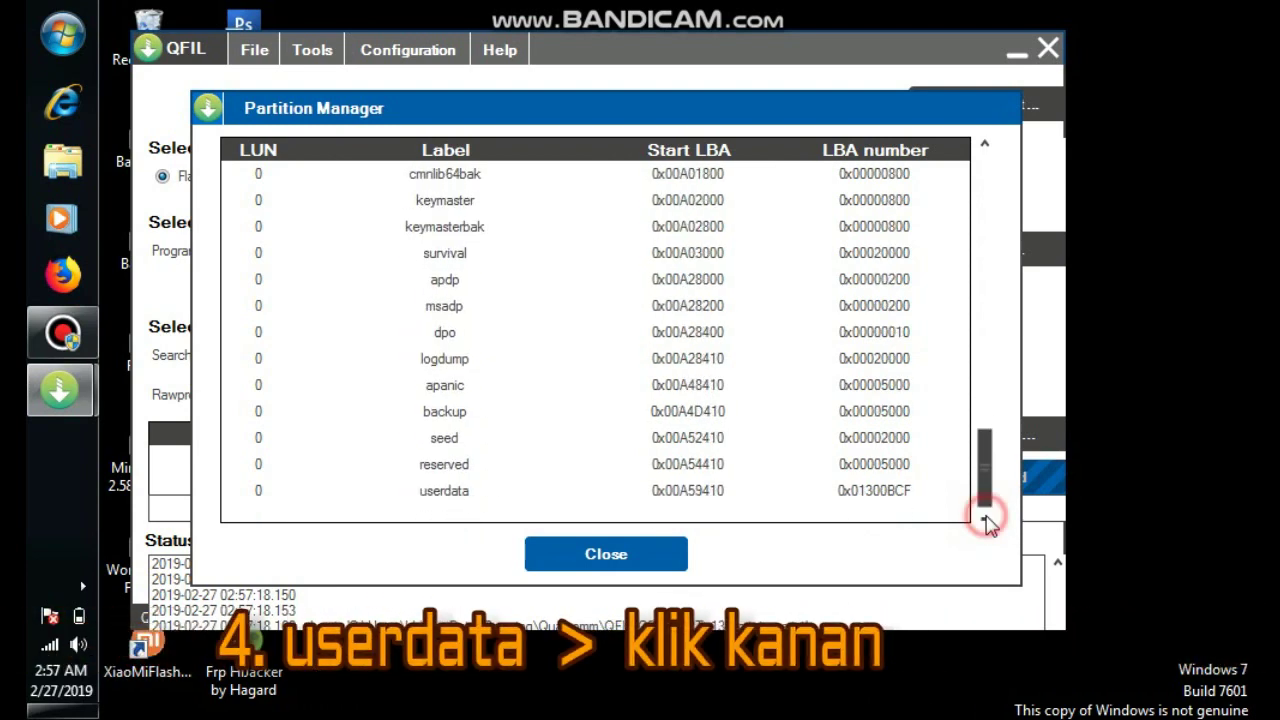
{"action": "right_click", "coordinate": [451, 498]}
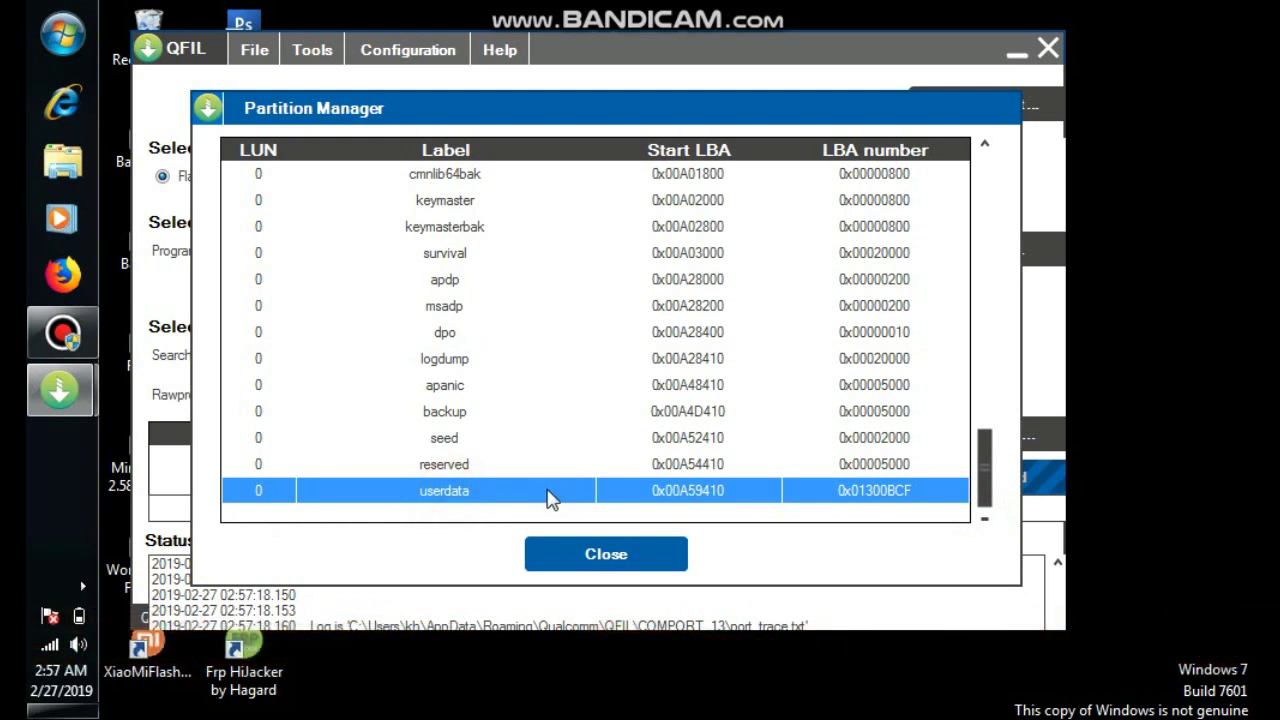
{"action": "right_click", "coordinate": [517, 497]}
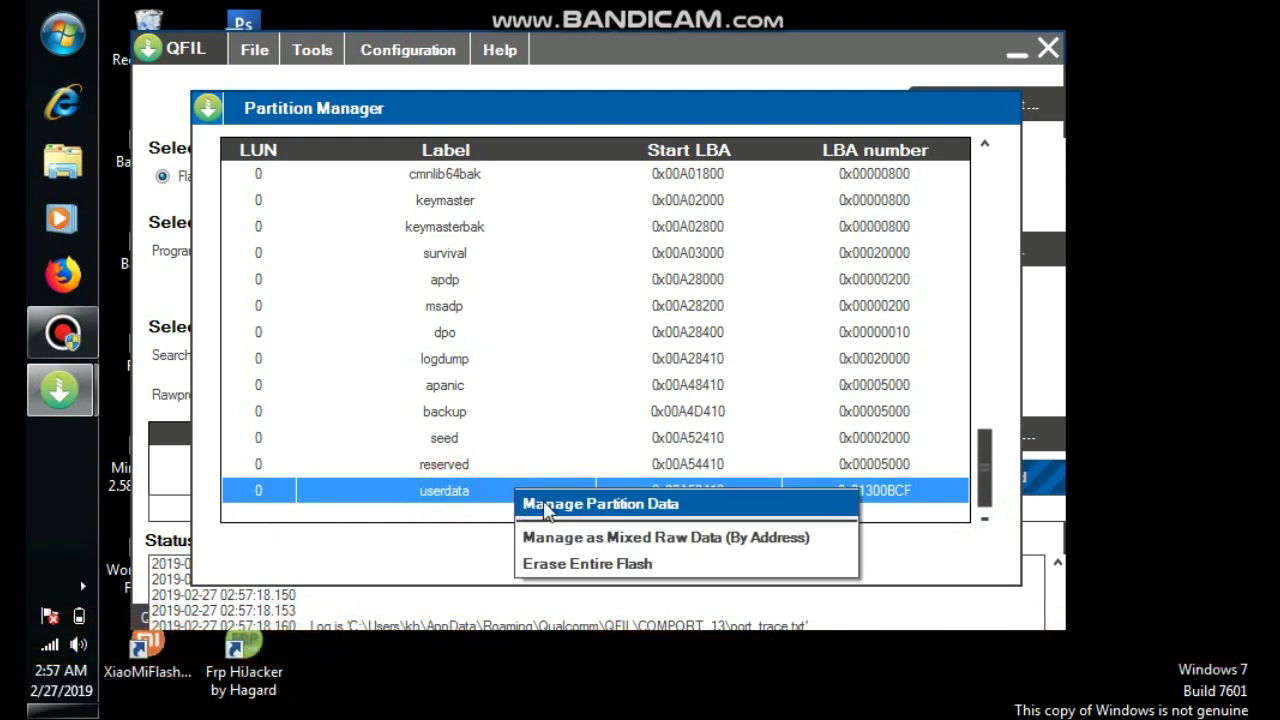
{"action": "left_click", "coordinate": [628, 505]}
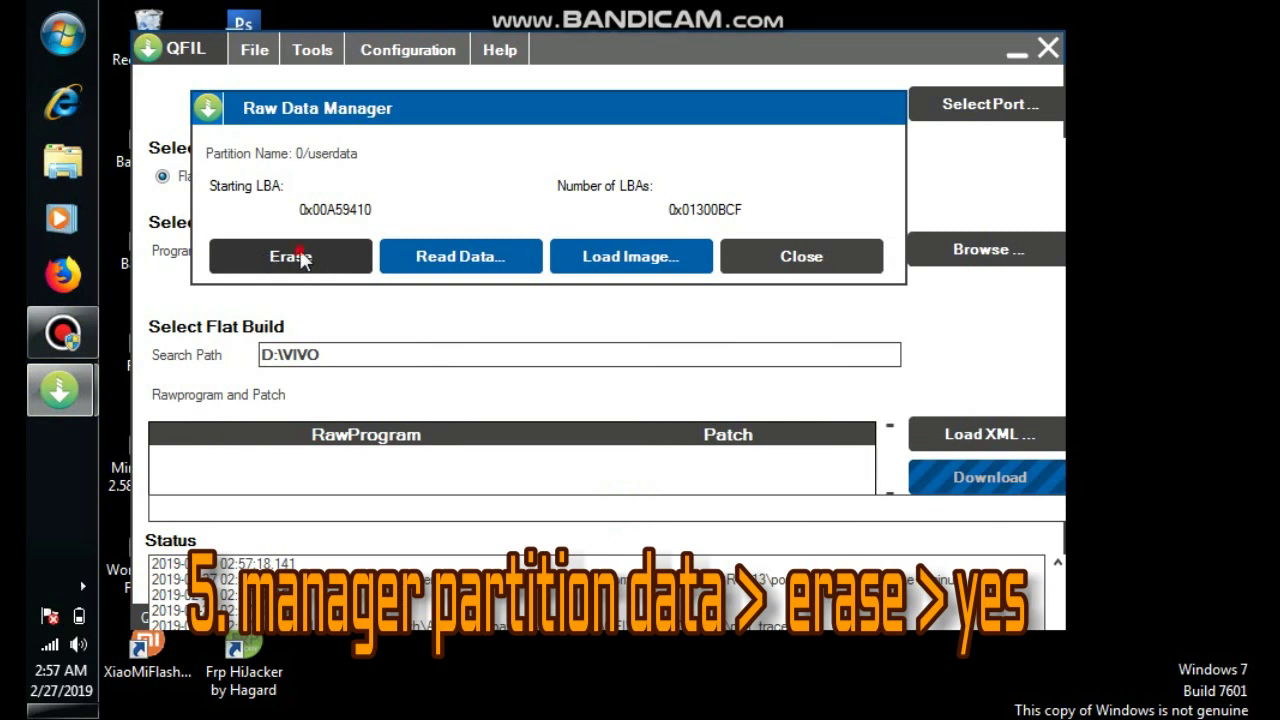
{"action": "left_click", "coordinate": [300, 258]}
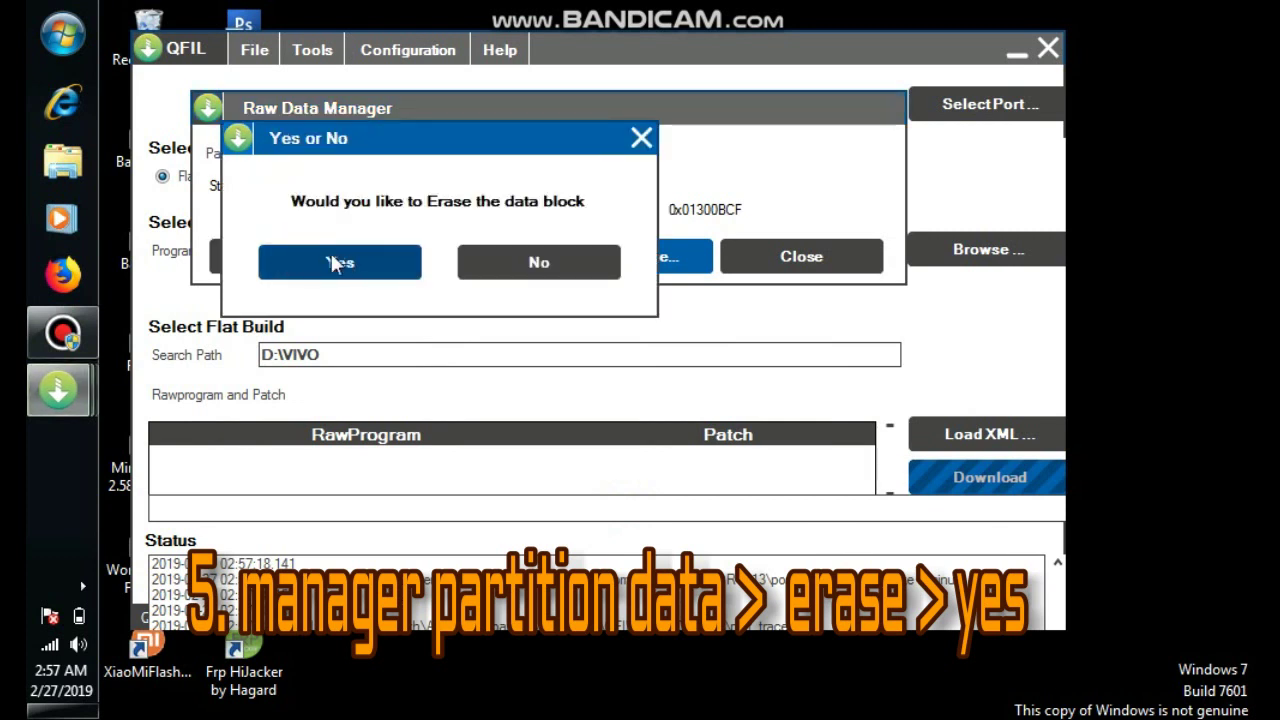
{"action": "left_click", "coordinate": [341, 264]}
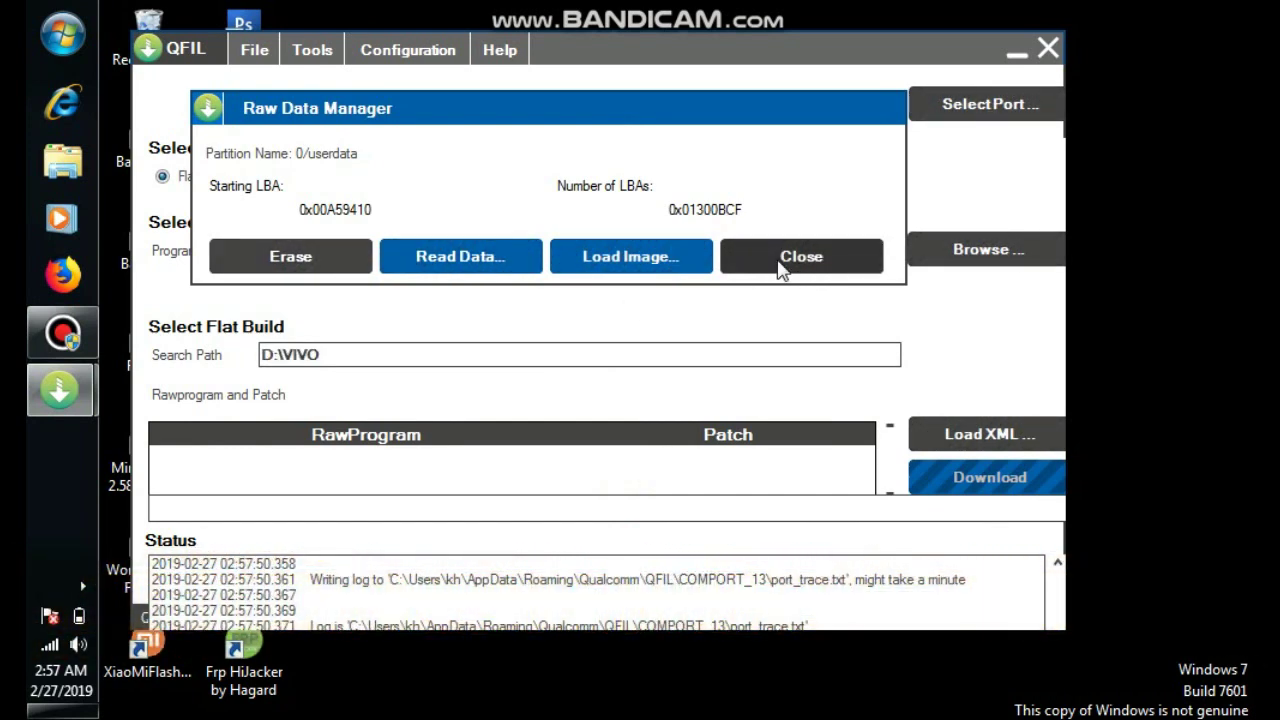
Close the Raw Data Manager and the Partition Manager, and acknowledge the phone reset message
{"action": "left_click", "coordinate": [803, 260]}
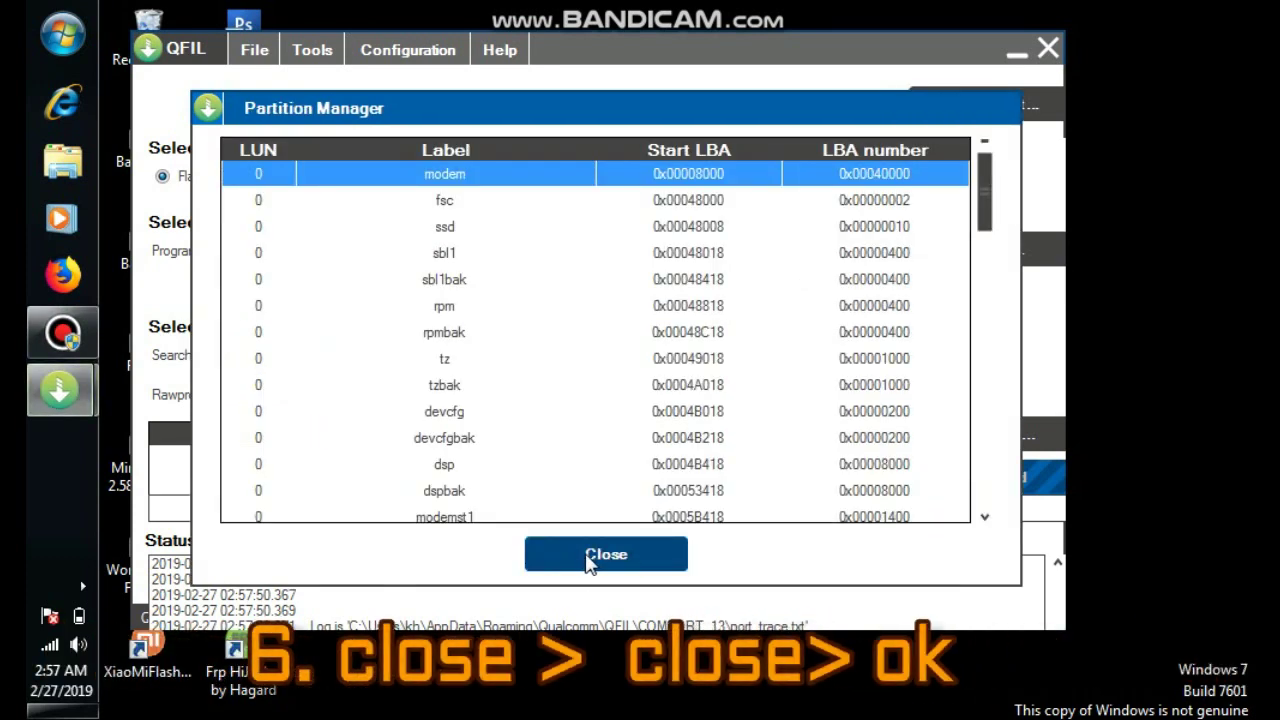
{"action": "left_click", "coordinate": [590, 558]}
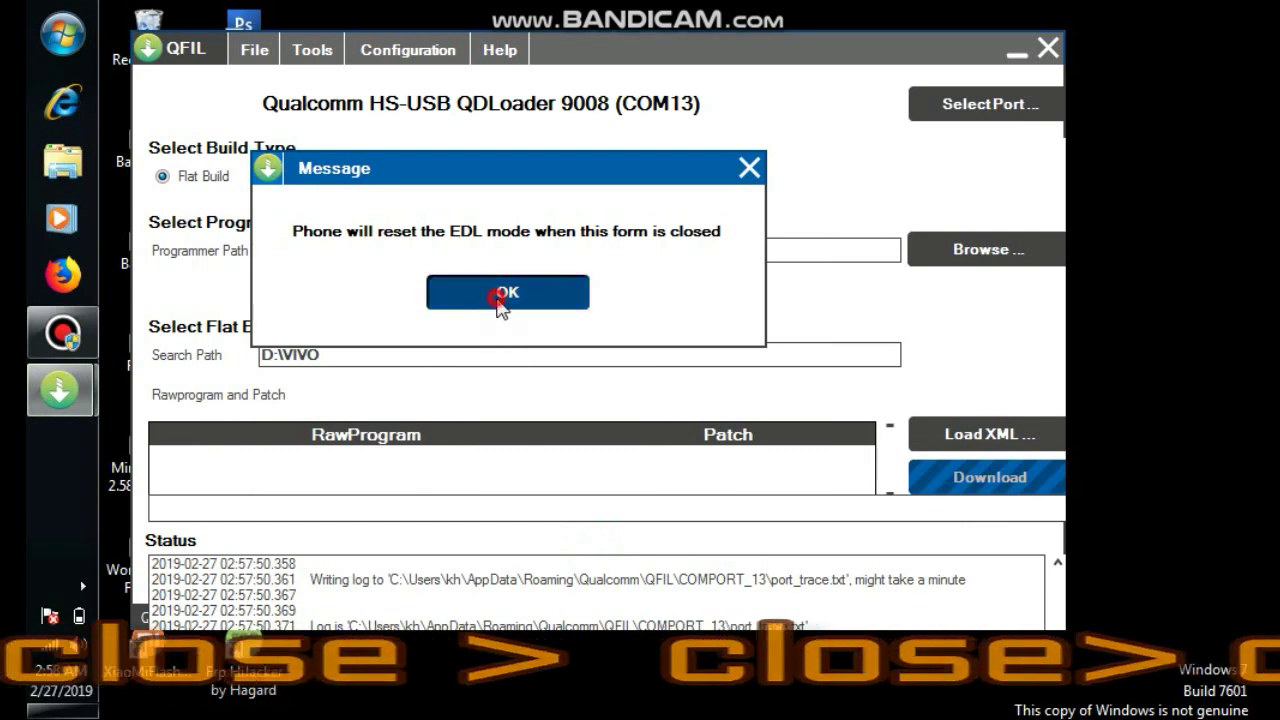
{"action": "left_click", "coordinate": [500, 300]}
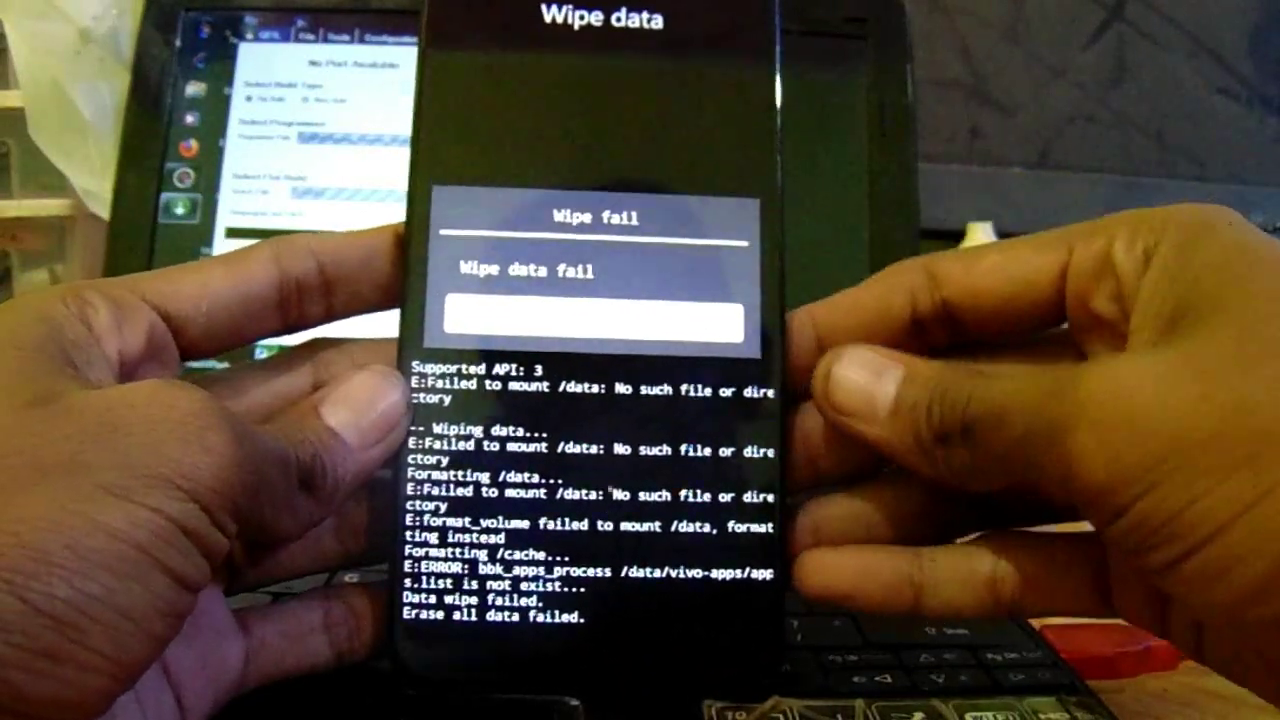
{"action": "key", "text": "Return"}
{"action": "left_click", "coordinate": [592, 316]}
{"action": "left_click", "coordinate": [600, 254]}
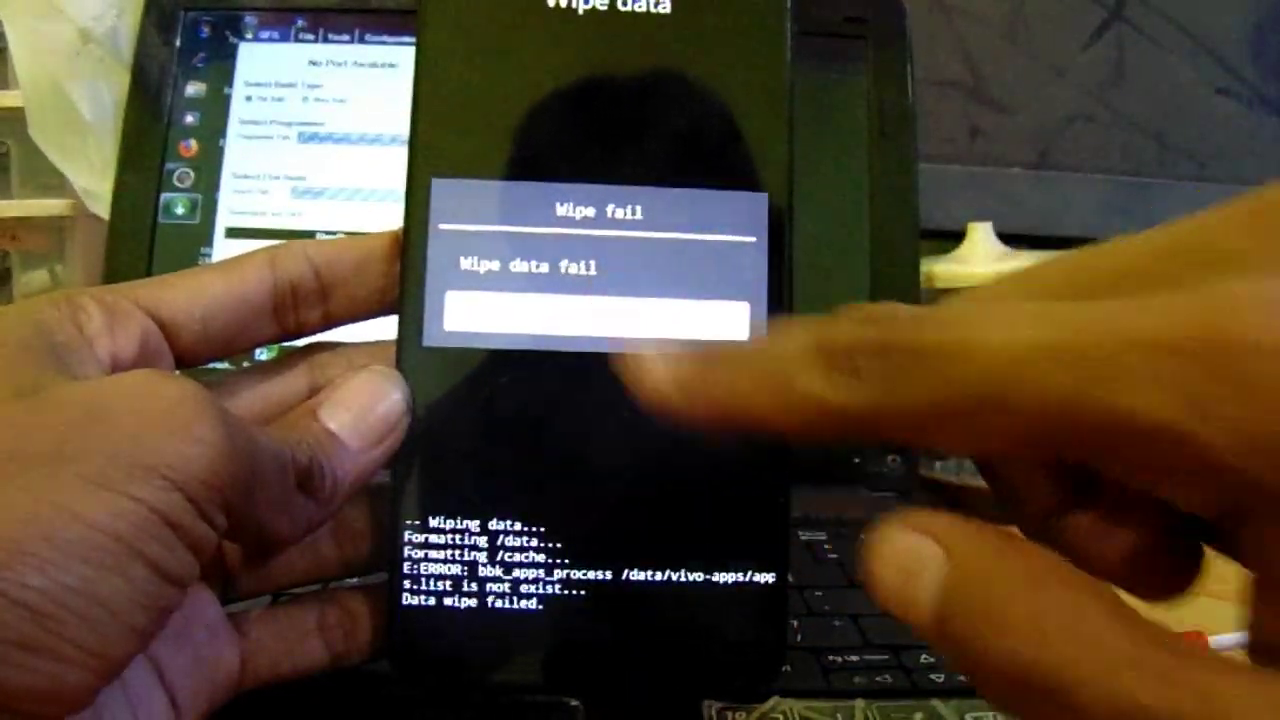
{"action": "left_click", "coordinate": [597, 317]}
{"action": "left_click", "coordinate": [600, 366]}
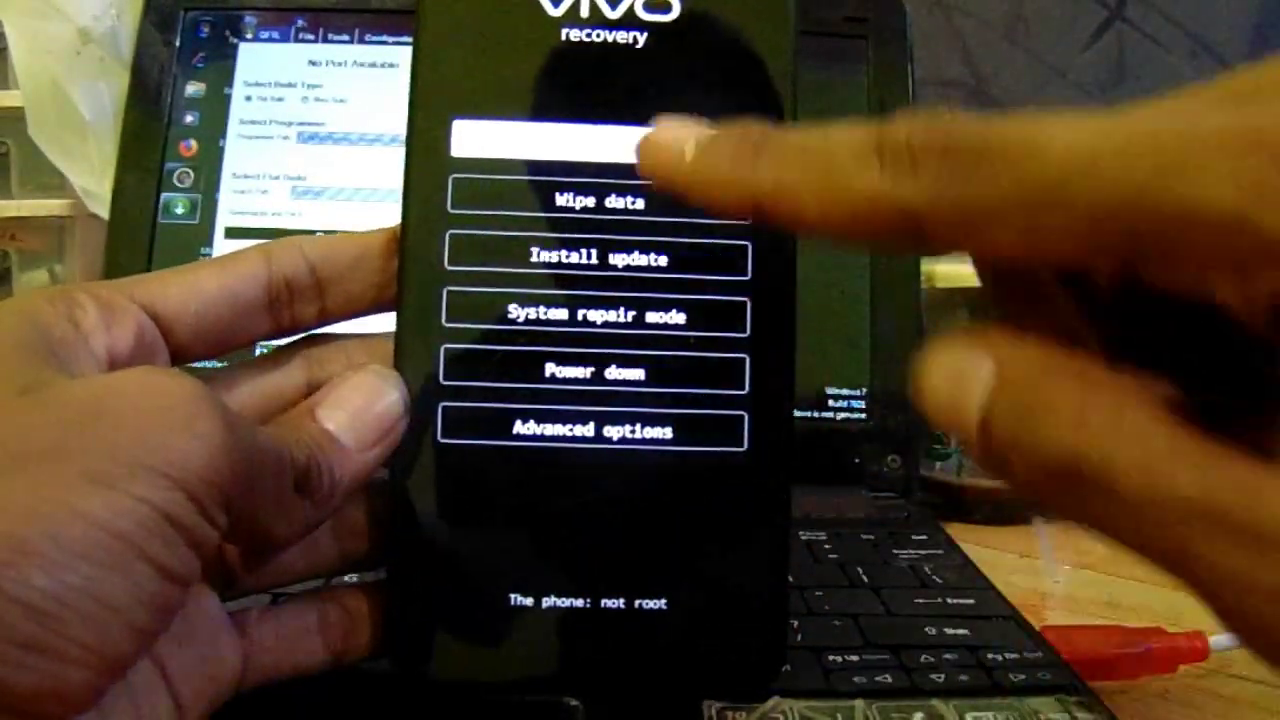
{"action": "left_click", "coordinate": [570, 137]}
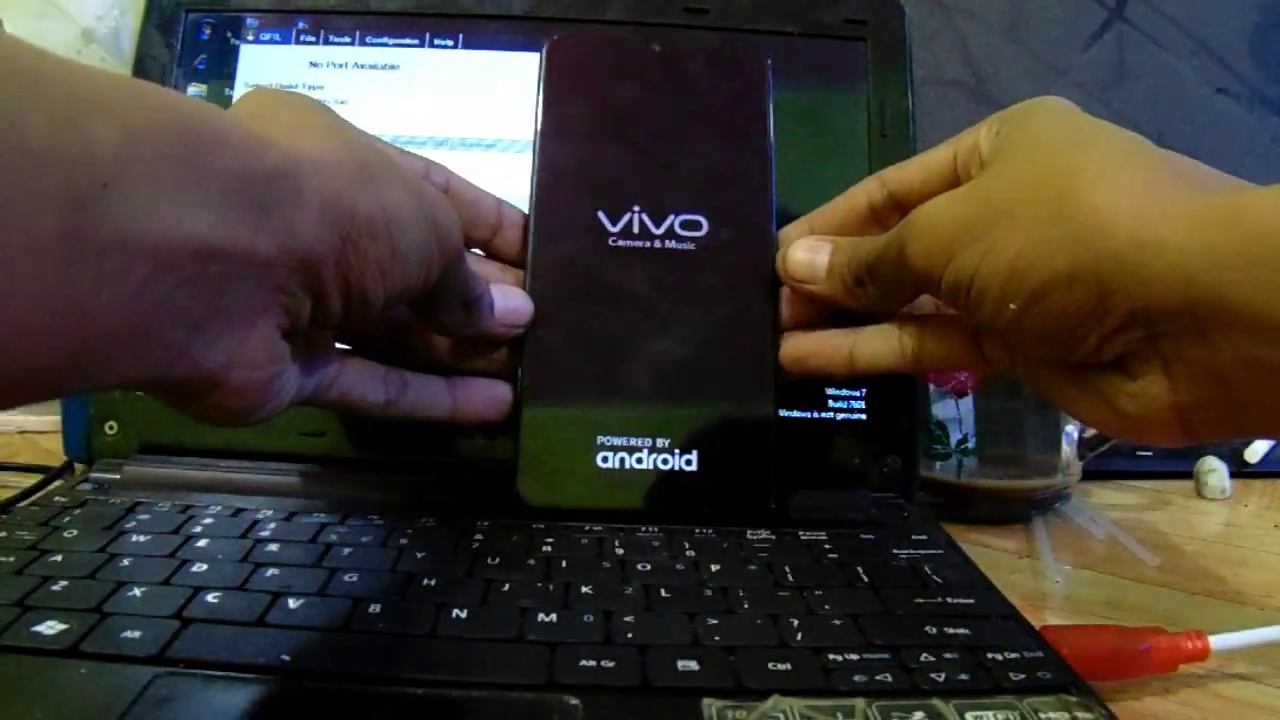